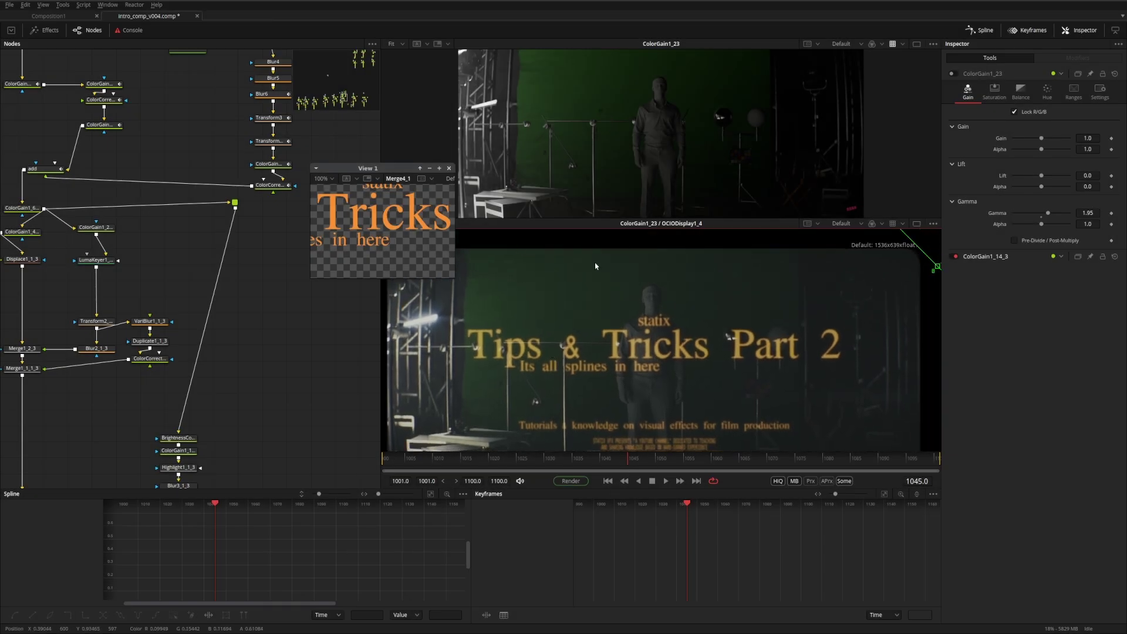
scroll(568, 185, "up", 3)
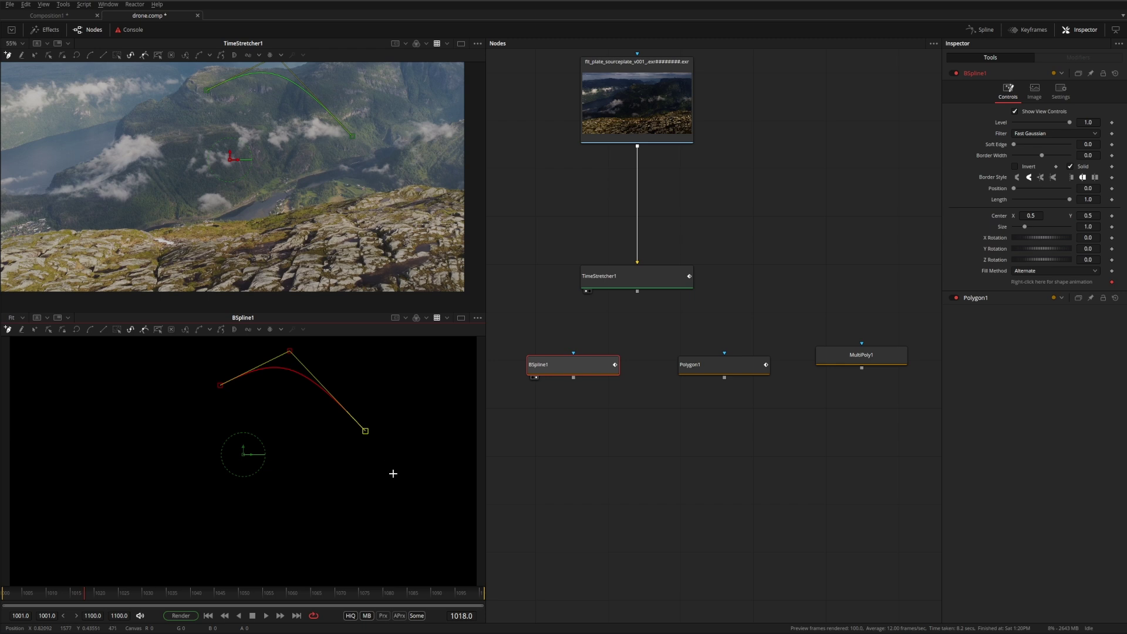
- Add the remaining control points to the BSpline1 mask, close it into a curved boomerang shape and nudge its upper-left point
left_click(335, 537)
left_click(301, 490)
left_click(270, 417)
left_click(168, 471)
left_click(134, 427)
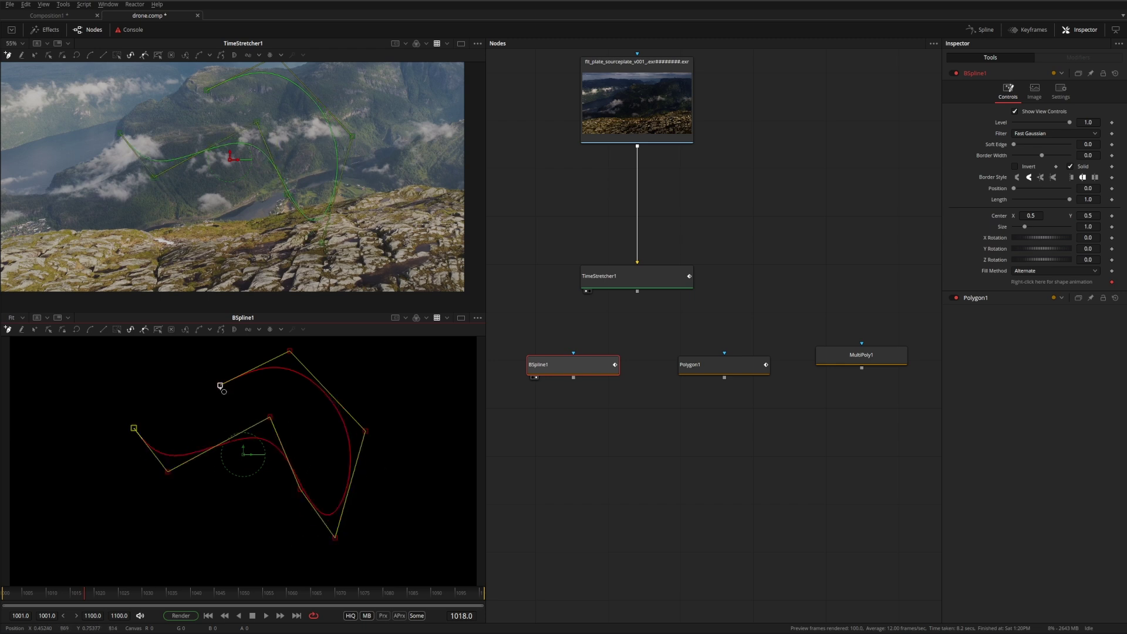
left_click(220, 388)
left_click_drag(221, 388, 210, 380)
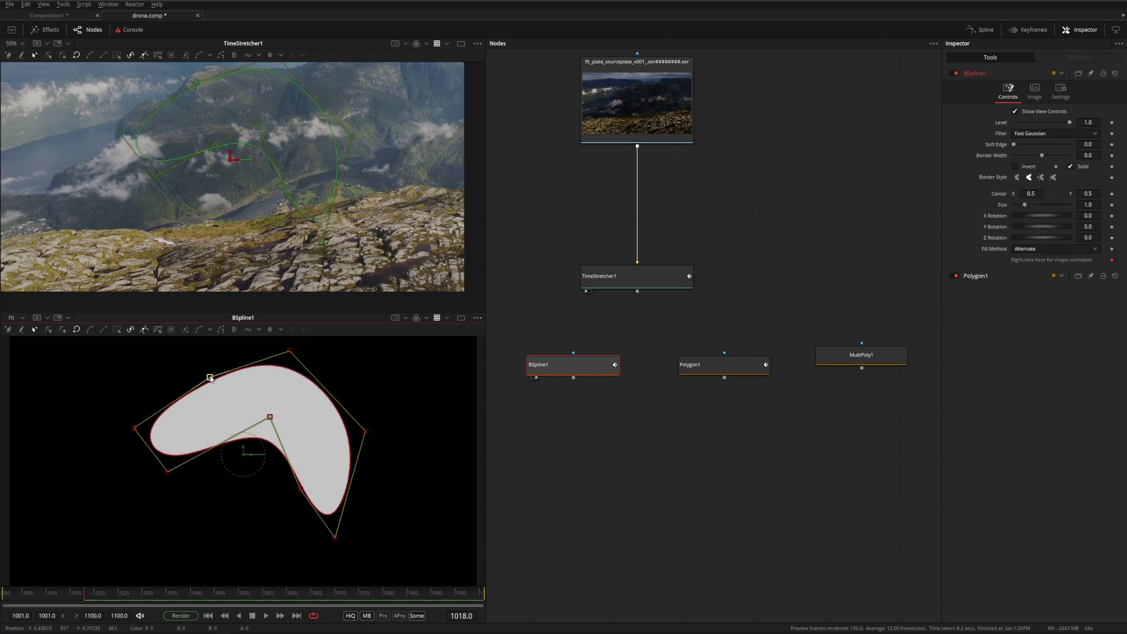
- Make an outer polyline for the BSpline1 shape and pull its two upper-left outer points outward to create a soft edge
right_click(210, 379)
mouse_move(281, 527)
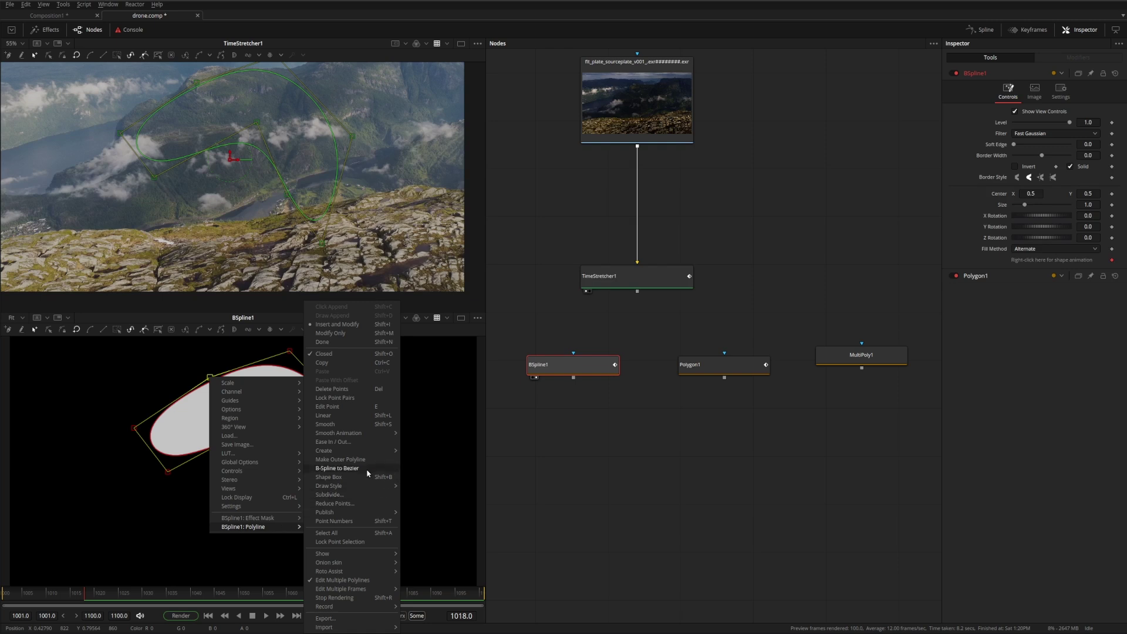
left_click(340, 460)
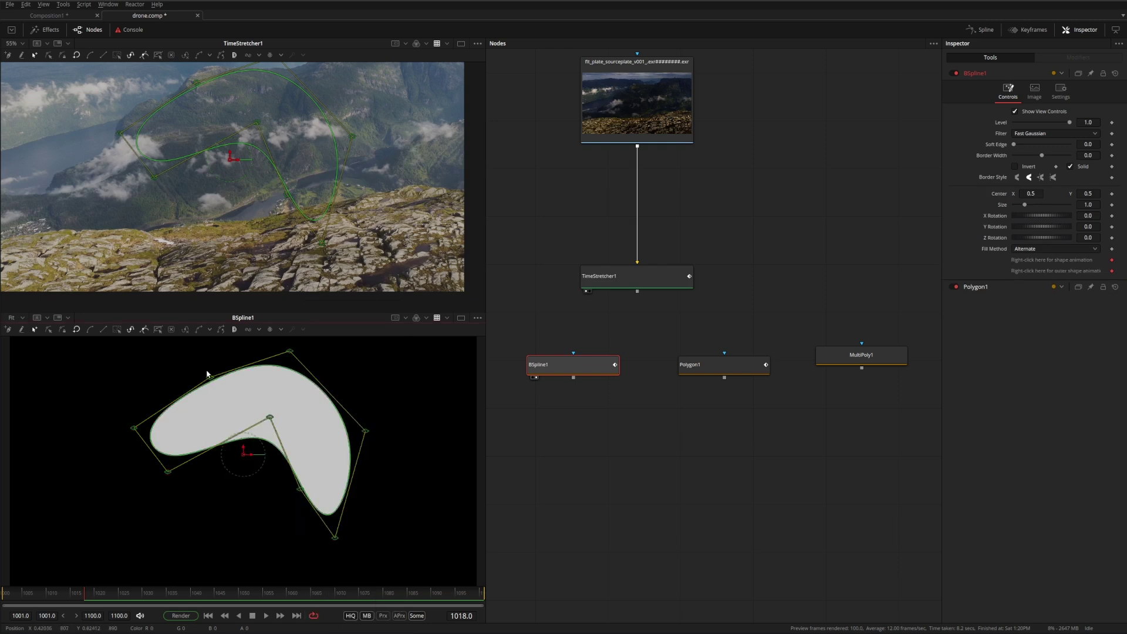
left_click_drag(210, 378, 153, 342)
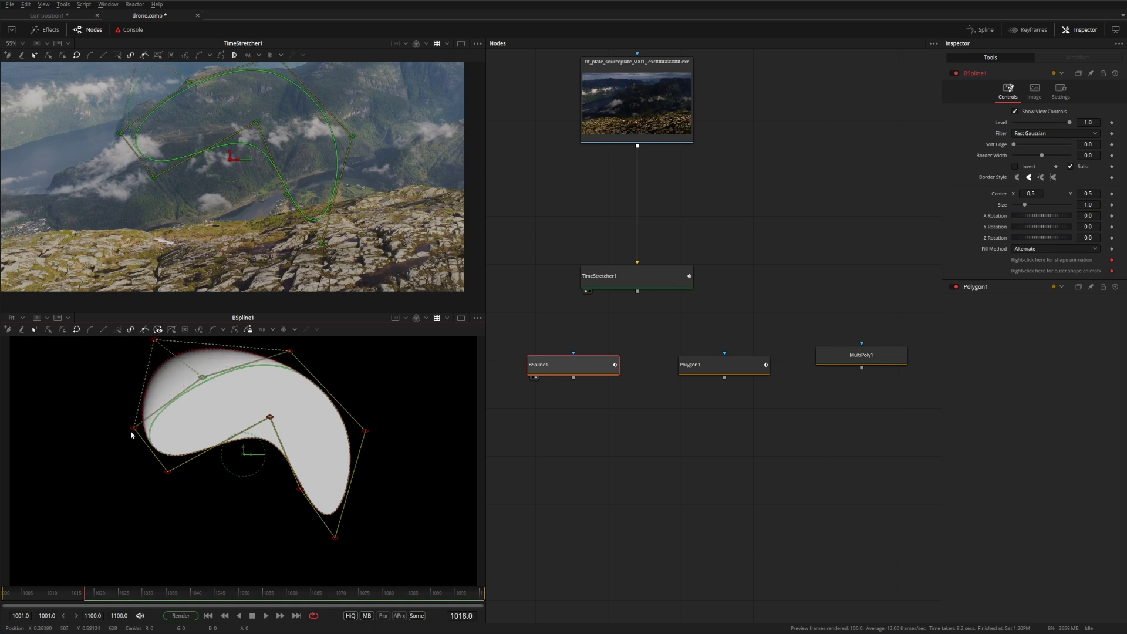
left_click_drag(132, 434, 42, 433)
- Turn off Follow Inner Polyline for BSpline1's outer polygon and move the upper-left inner point on its own
right_click(342, 443)
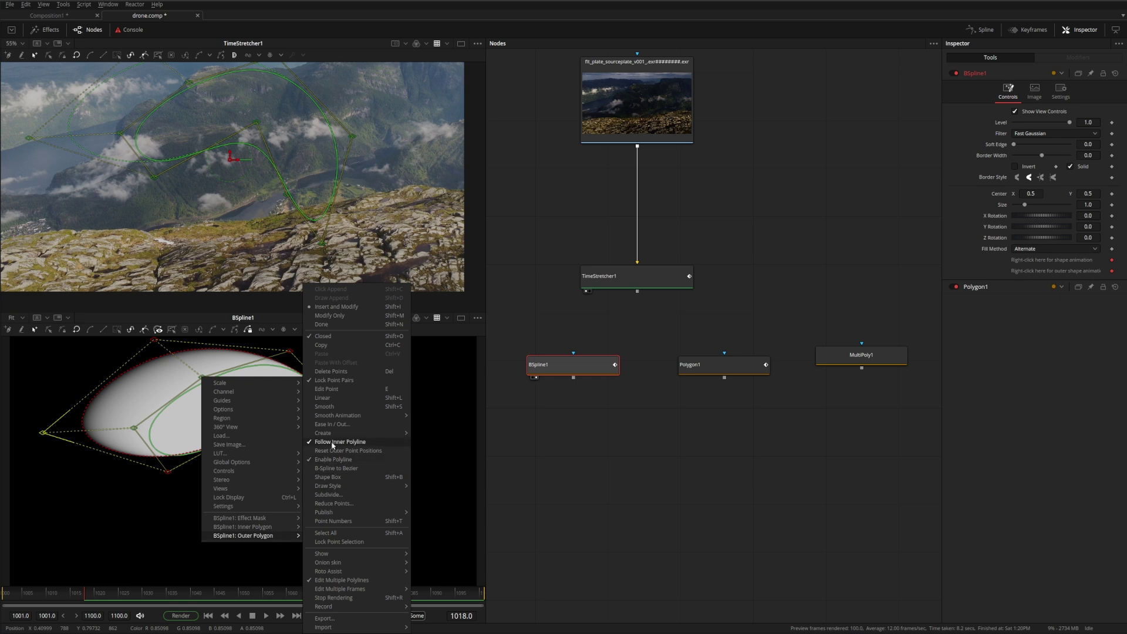
left_click(339, 442)
left_click_drag(203, 379, 212, 385)
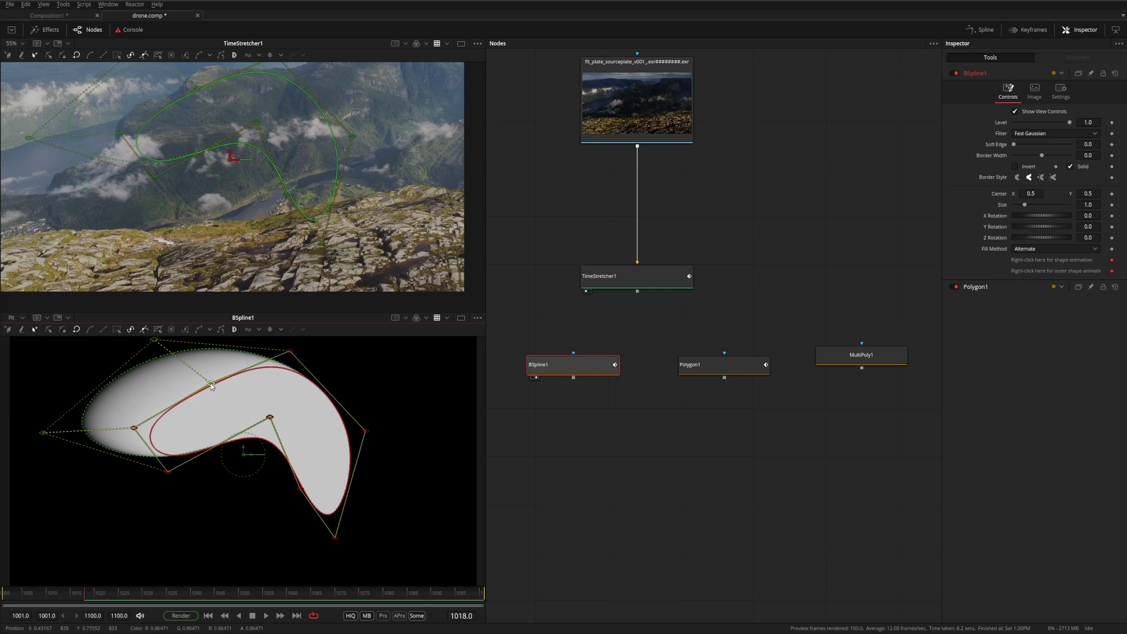
- Turn Follow Inner Polyline back on for BSpline1's outer polygon and shift the upper-left inner point outward
right_click(210, 386)
mouse_move(277, 544)
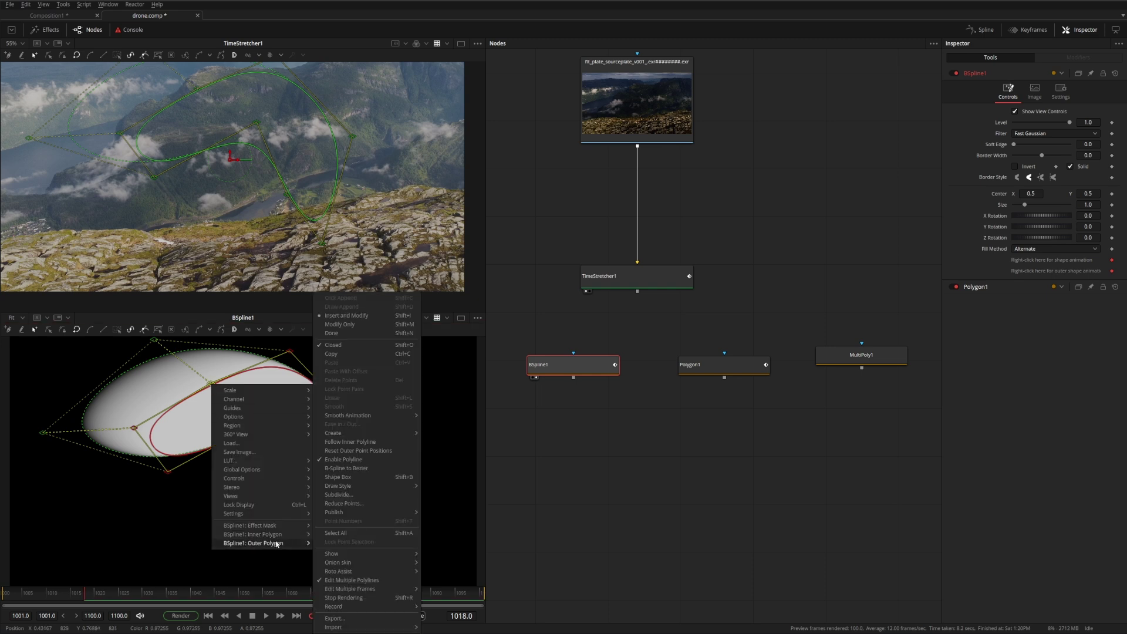
left_click(348, 448)
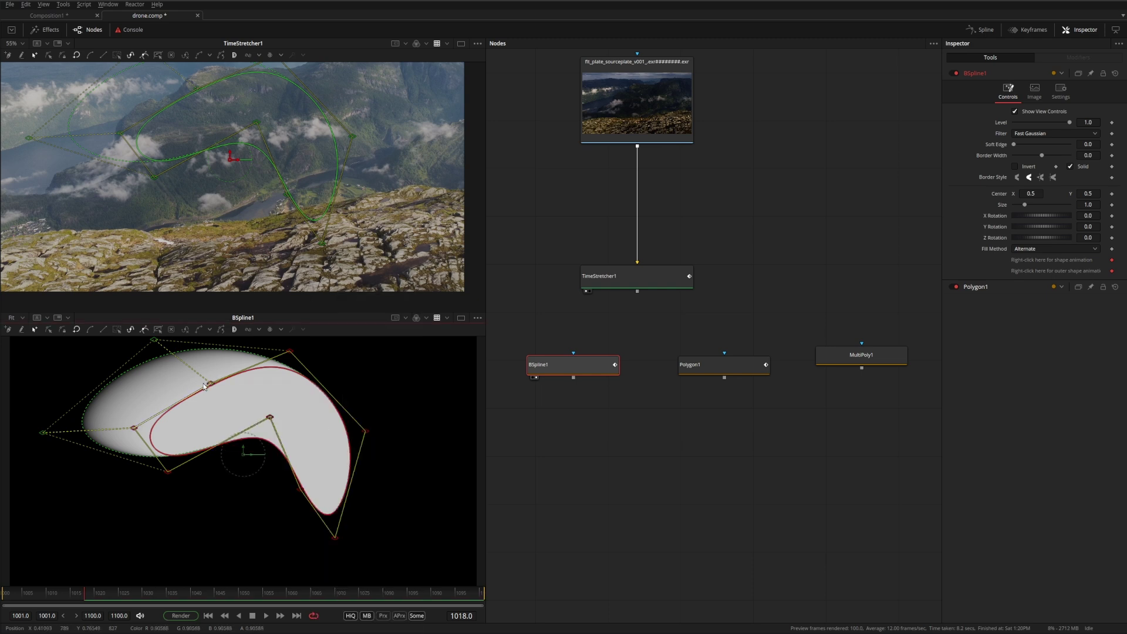
left_click_drag(211, 386, 152, 367)
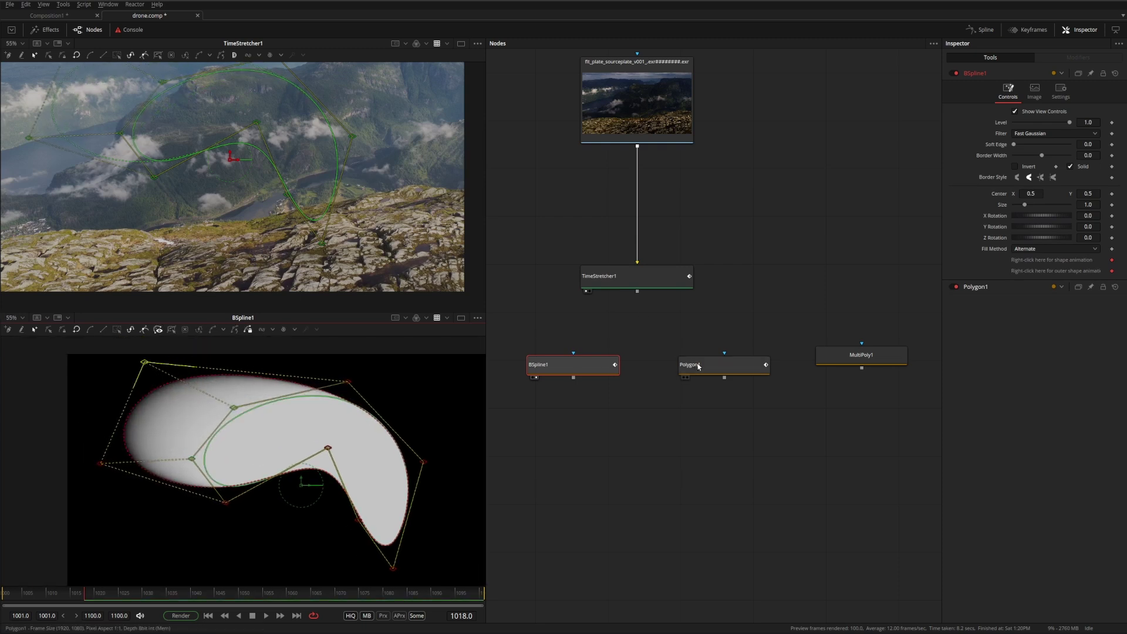
- Display the Polygon1 mask in the viewer, select its node and adjust the right side of its soft-edged outline
left_click_drag(302, 482, 234, 420)
left_click(676, 371)
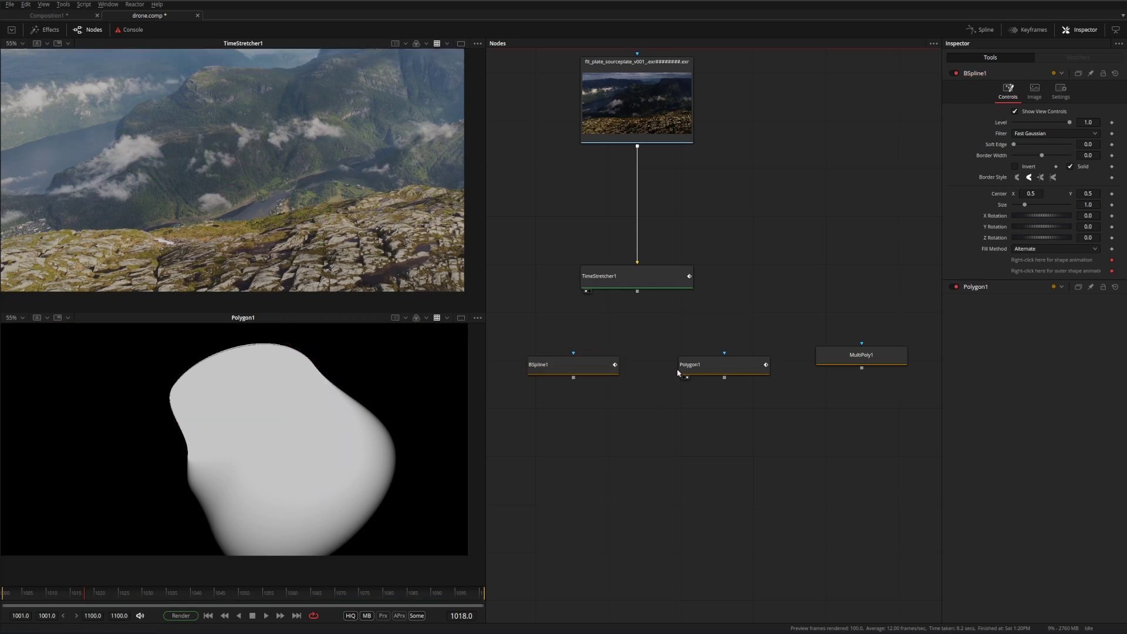
left_click(692, 366)
left_click_drag(360, 460, 413, 423)
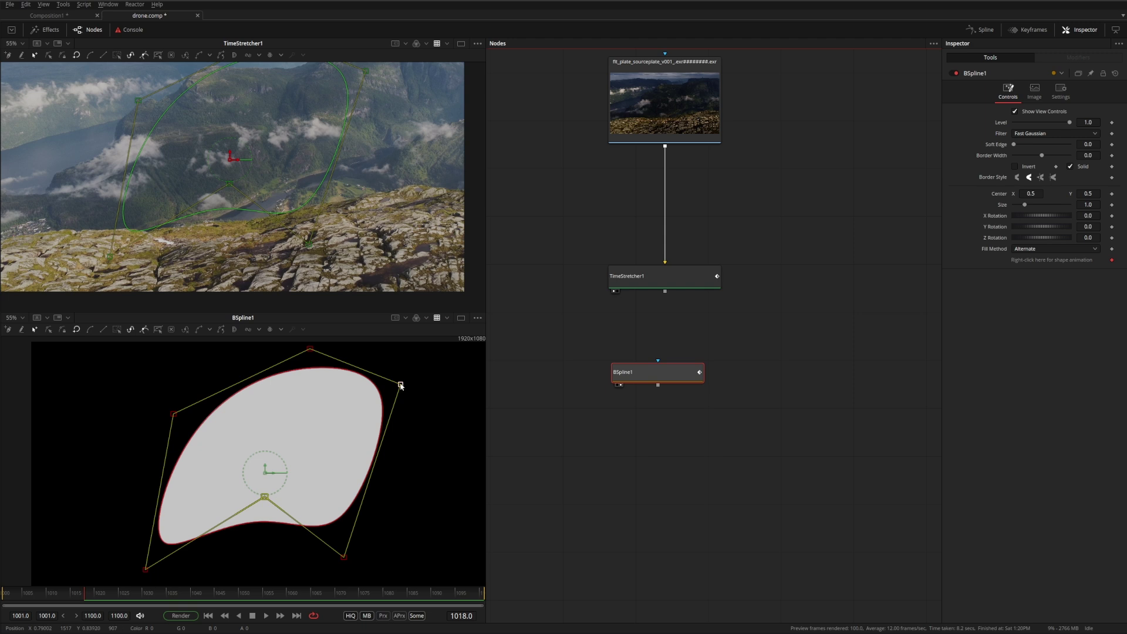
- Shift the upper-right control point of the closed BSpline1 mask slightly outward and down
mouse_move(401, 386)
left_mouse_down()
mouse_move(427, 406)
mouse_move(418, 398)
left_mouse_up()
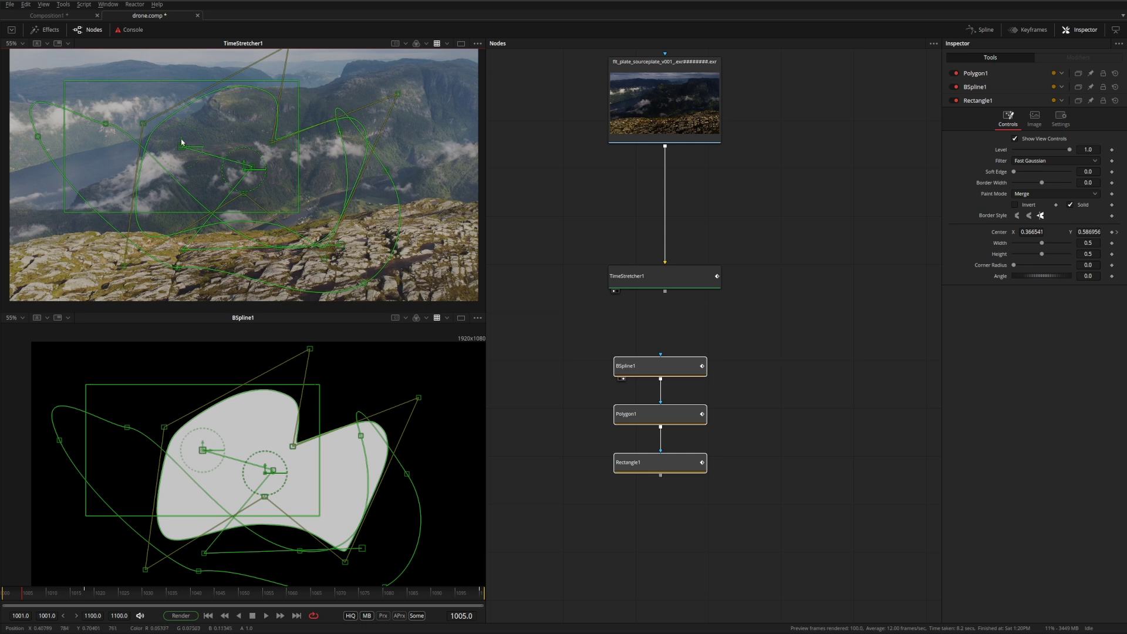
- Enable Autofade Controls in the TimeStretcher1 viewer and scrub the timeline to check the overlays of the stacked masks
right_click(209, 120)
mouse_move(258, 211)
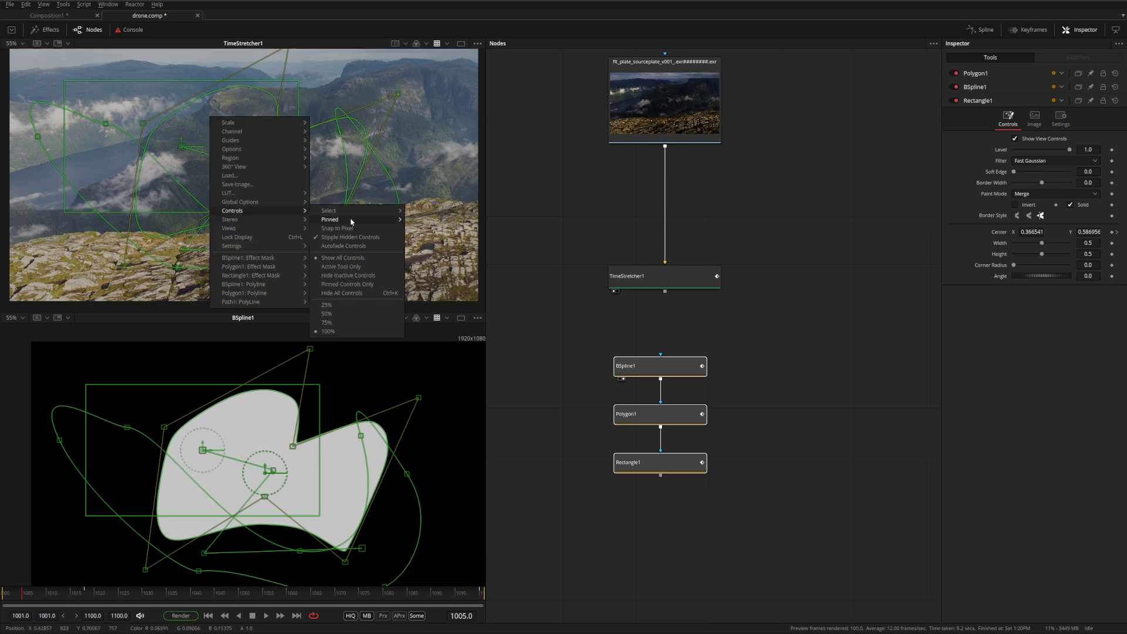
left_click(331, 247)
left_click_drag(116, 594, 200, 590)
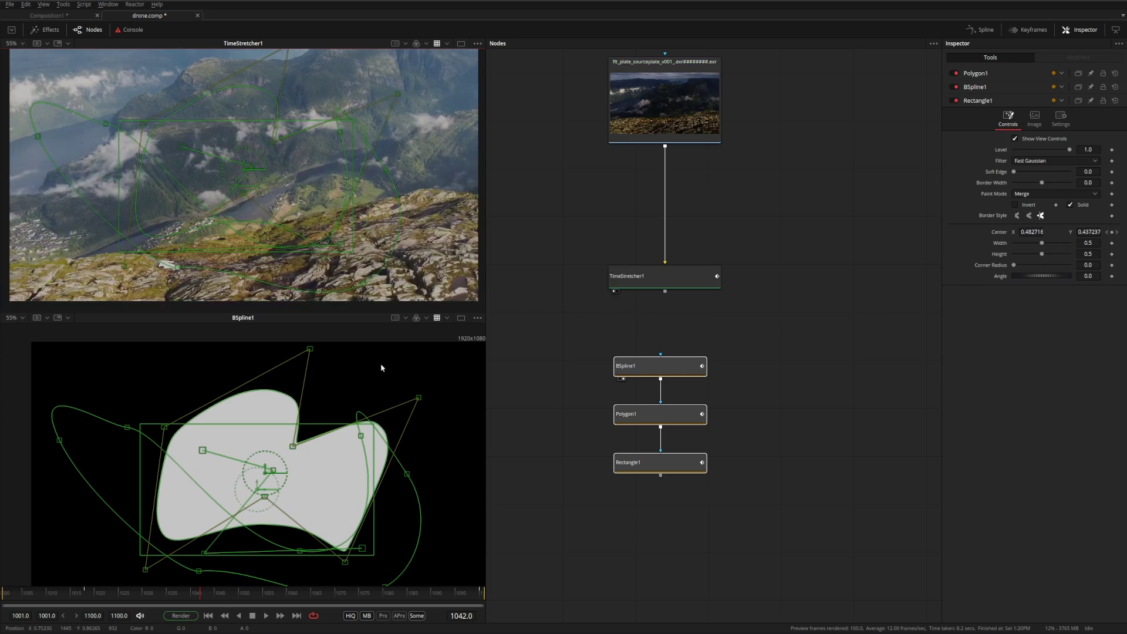
left_click(248, 592)
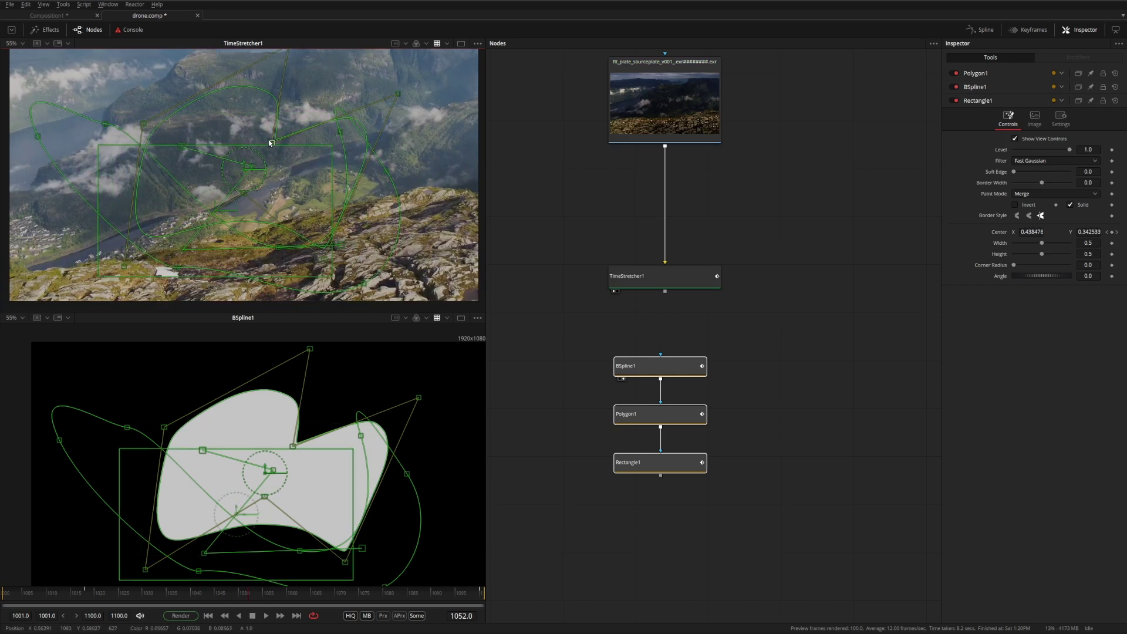
left_click_drag(251, 590, 186, 552)
key("space")
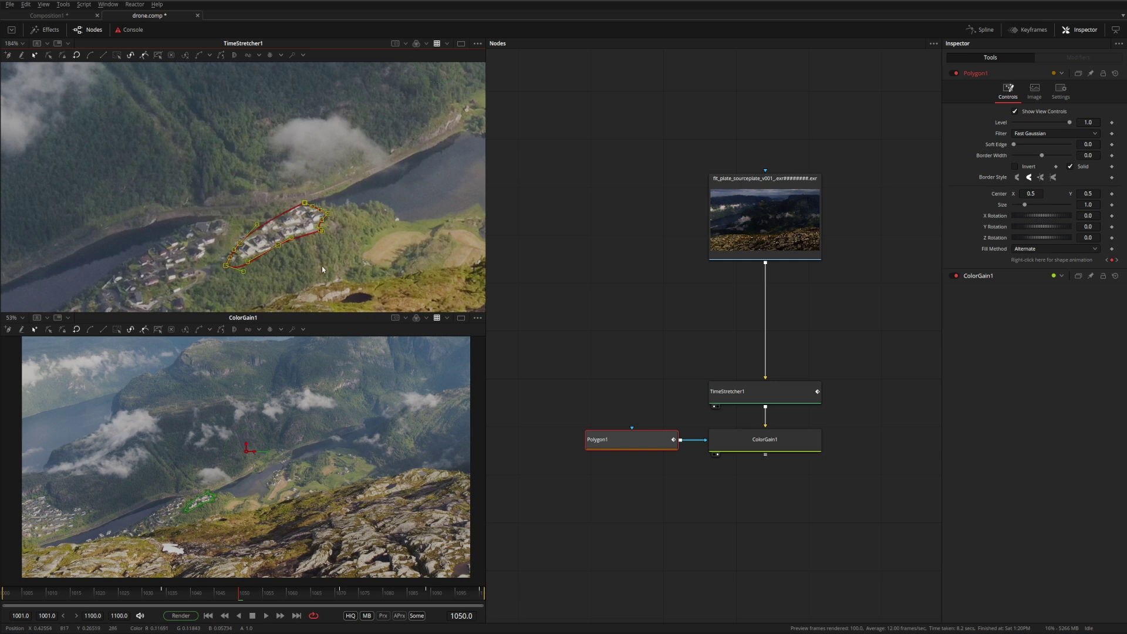
- Open the list of Polygon1's keyframes and jump between frames 1001, 1034, 1050, 1071, 1089 and 1100
key("alt+k")
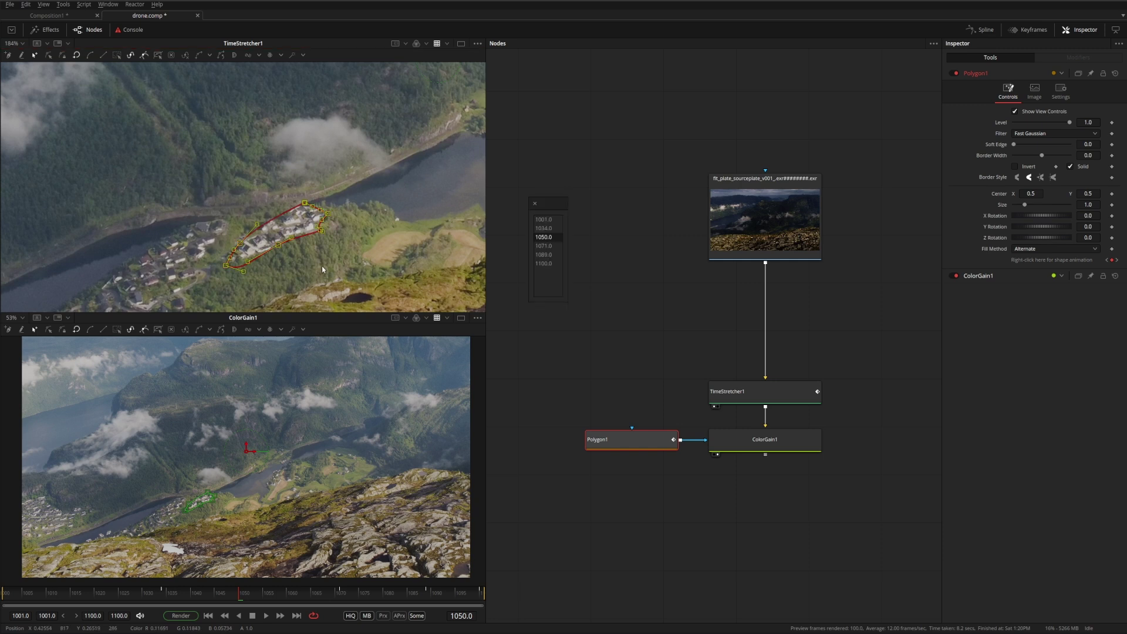
left_click(538, 227)
left_click(543, 220)
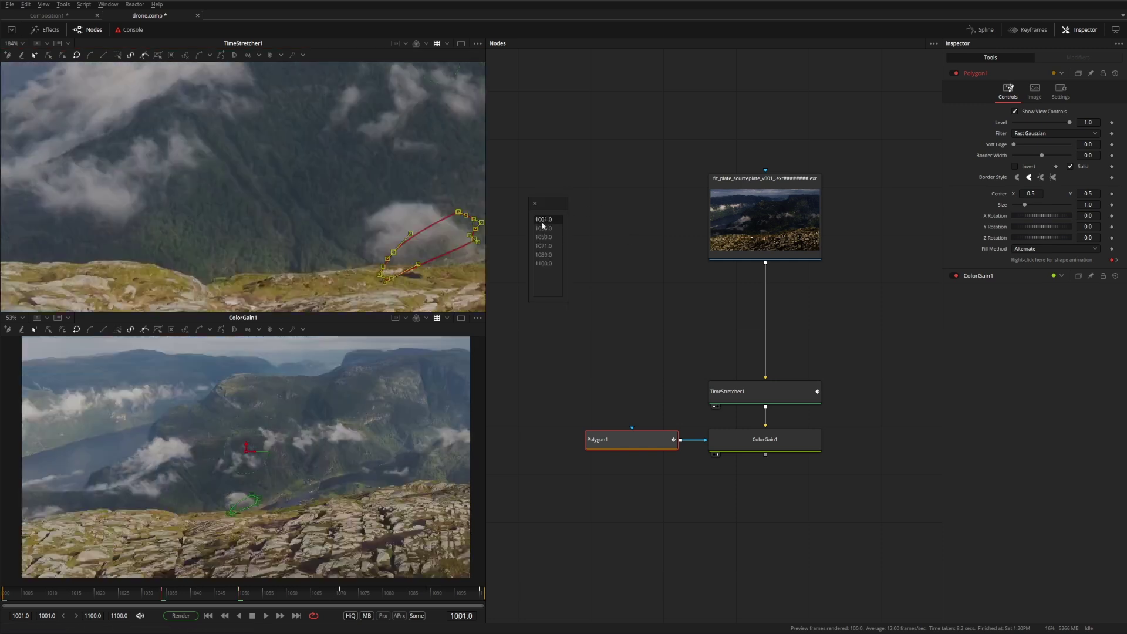
left_click(544, 237)
left_click(544, 246)
left_click(541, 255)
left_click(541, 263)
left_click(543, 246)
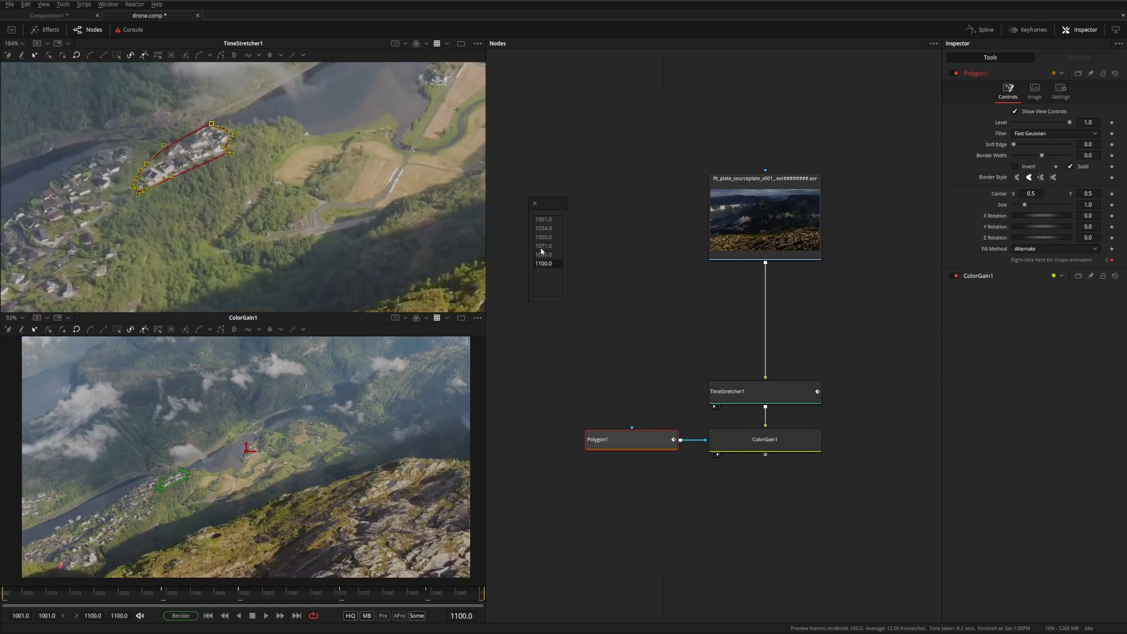
left_click(543, 228)
left_click(543, 219)
left_click(544, 229)
left_click(545, 255)
left_click(543, 263)
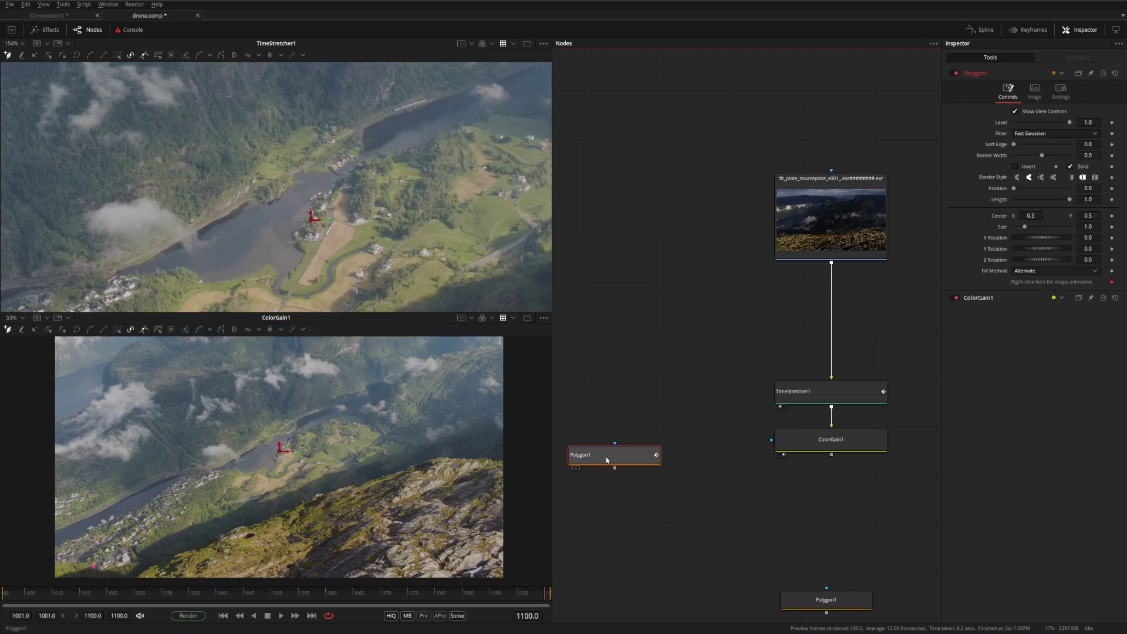
- Draw a long looping freehand polyline for Polygon1 across the valley using Draw Append
left_click(22, 55)
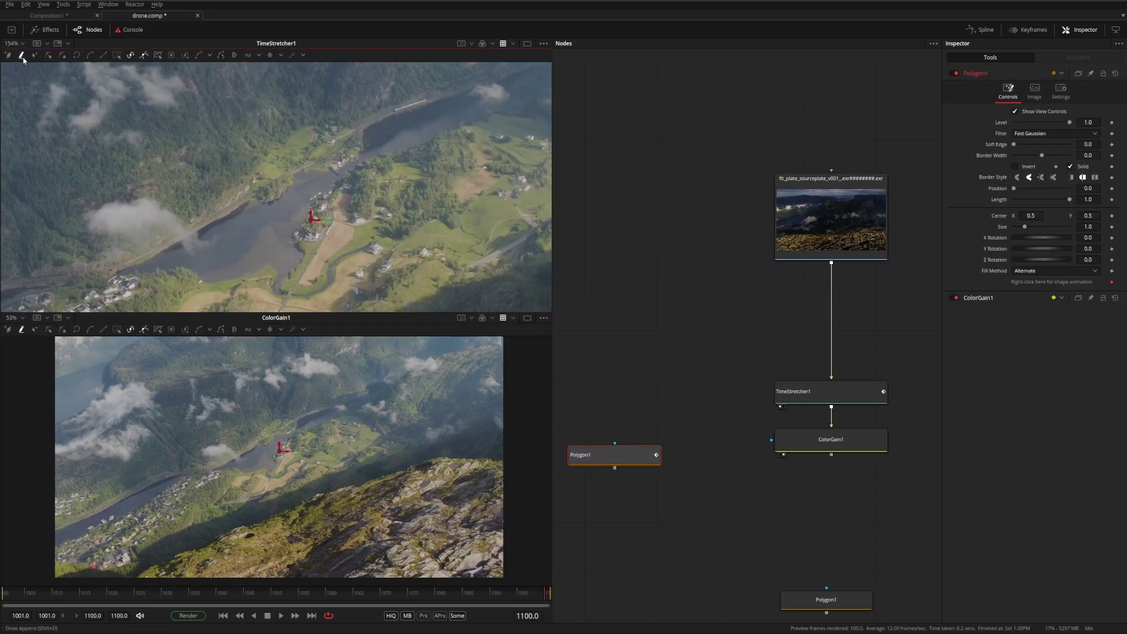
mouse_move(128, 265)
left_mouse_down()
mouse_move(160, 159)
mouse_move(480, 132)
mouse_move(176, 114)
mouse_move(95, 229)
left_mouse_up()
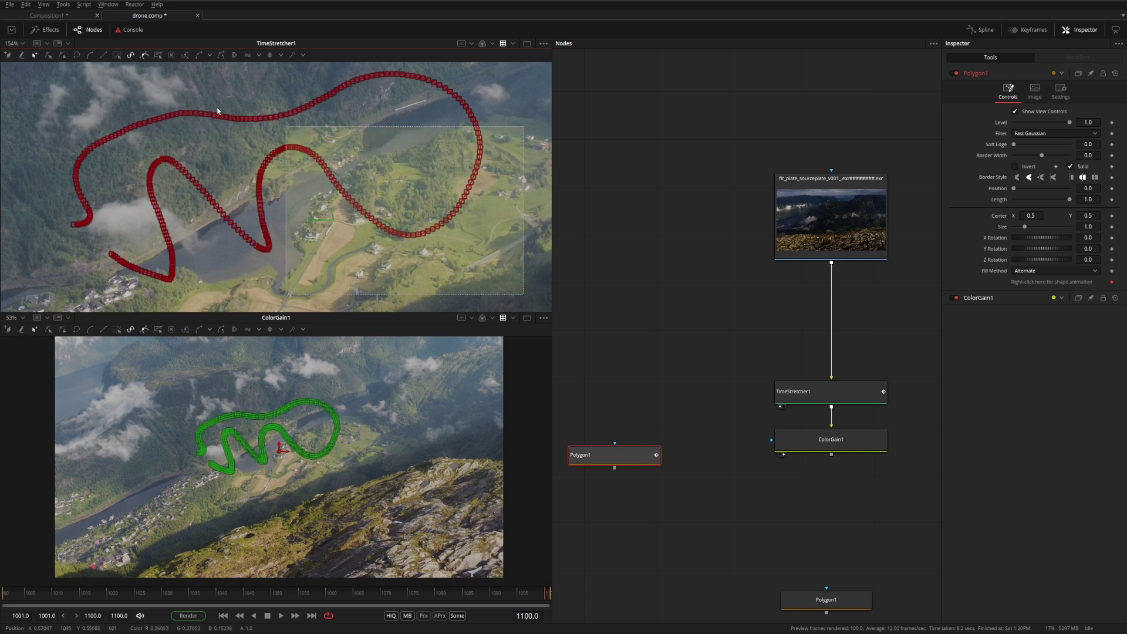
- Reduce the points of the freehand Polygon1 polyline with a freehand precision of 10
right_click(187, 115)
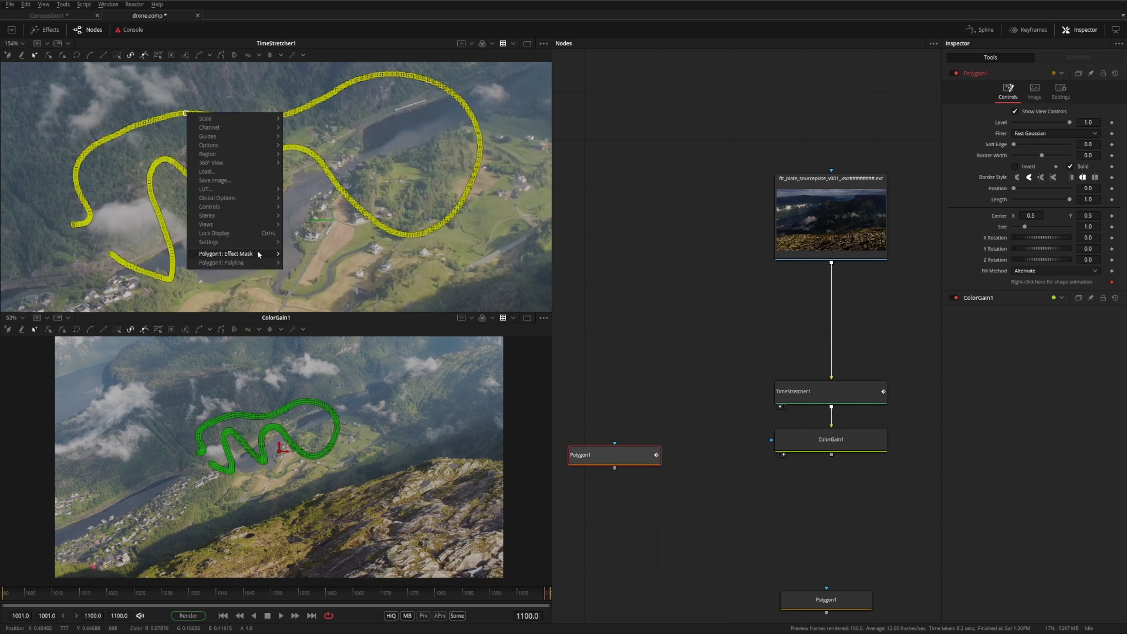
mouse_move(253, 263)
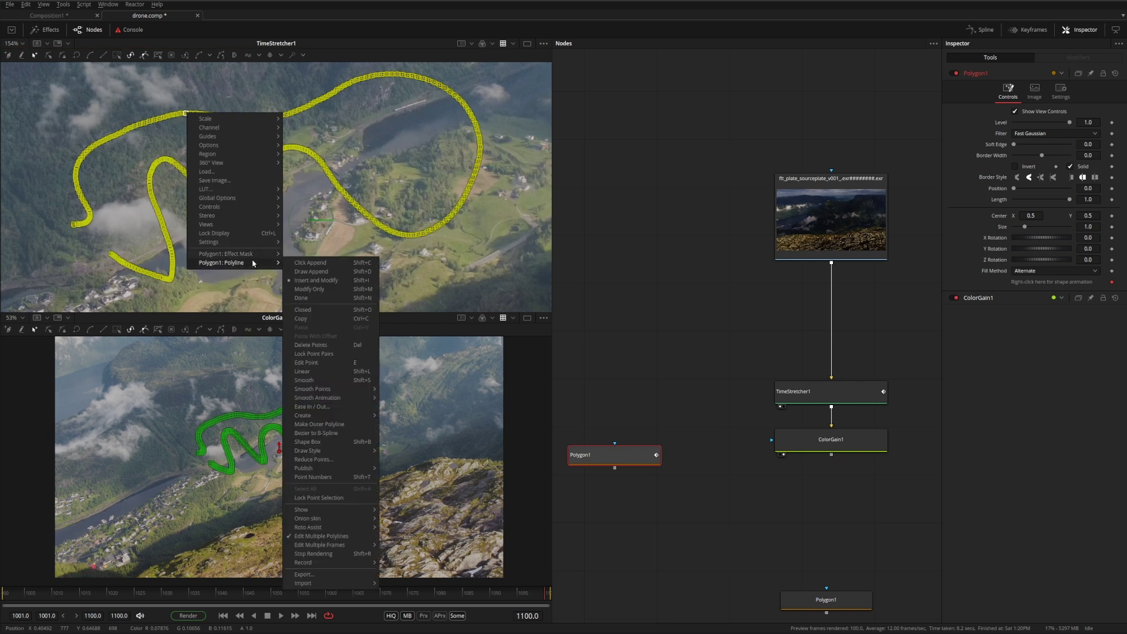
left_click(313, 459)
left_click_drag(363, 421, 363, 424)
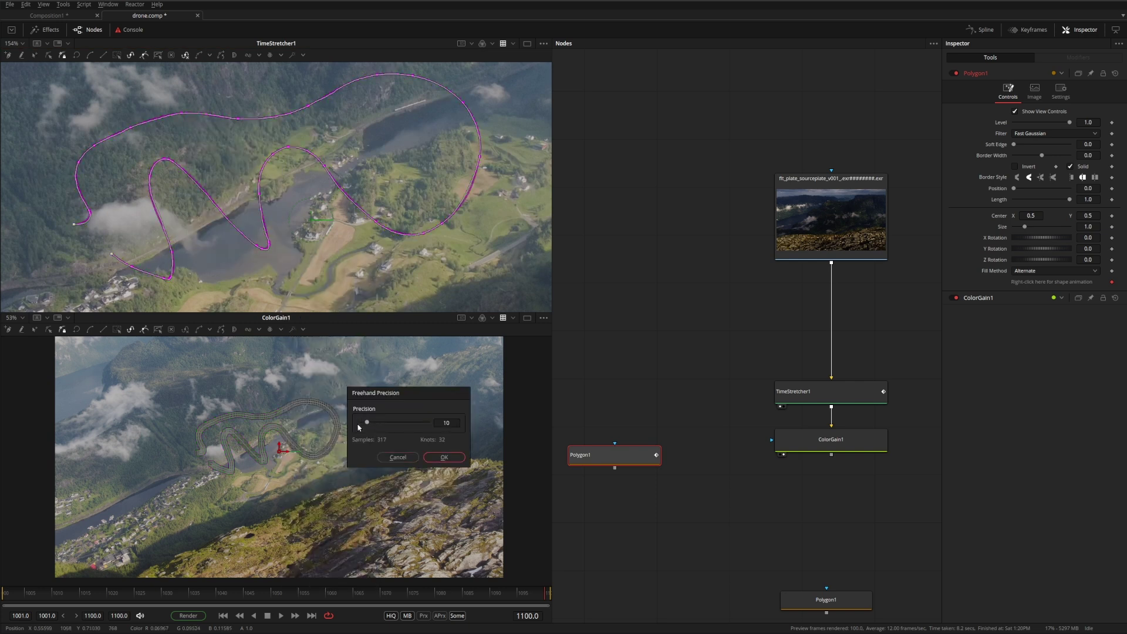
left_click(444, 457)
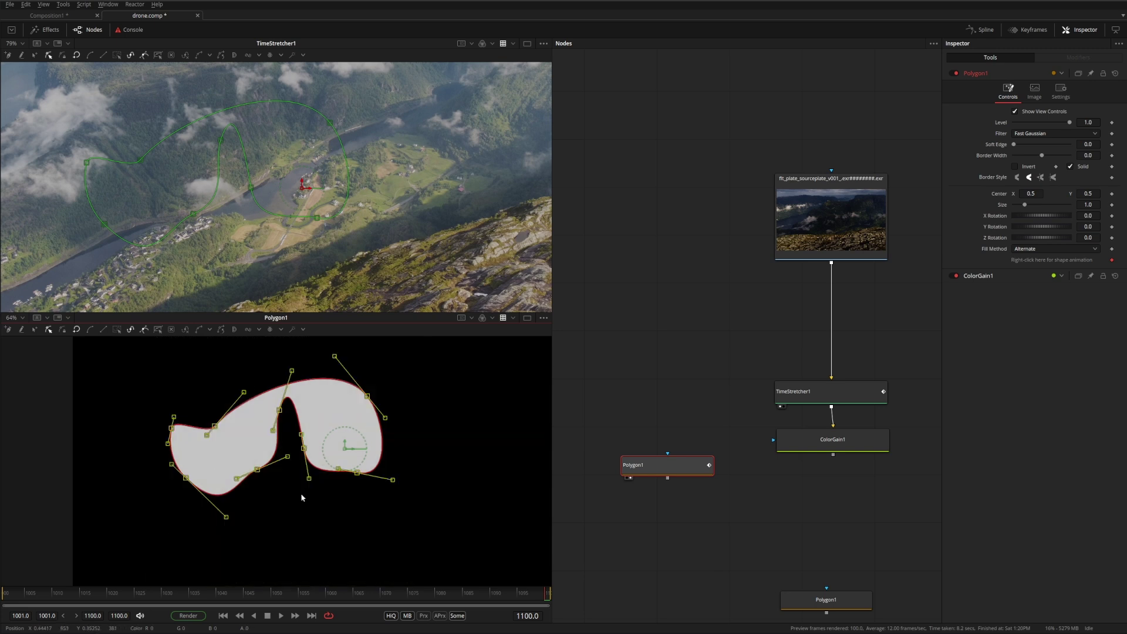
- Turn on the Shape Box for the closed Polygon1 mask, shrink the shape slightly from its corner and stretch it wider
key("shift+b")
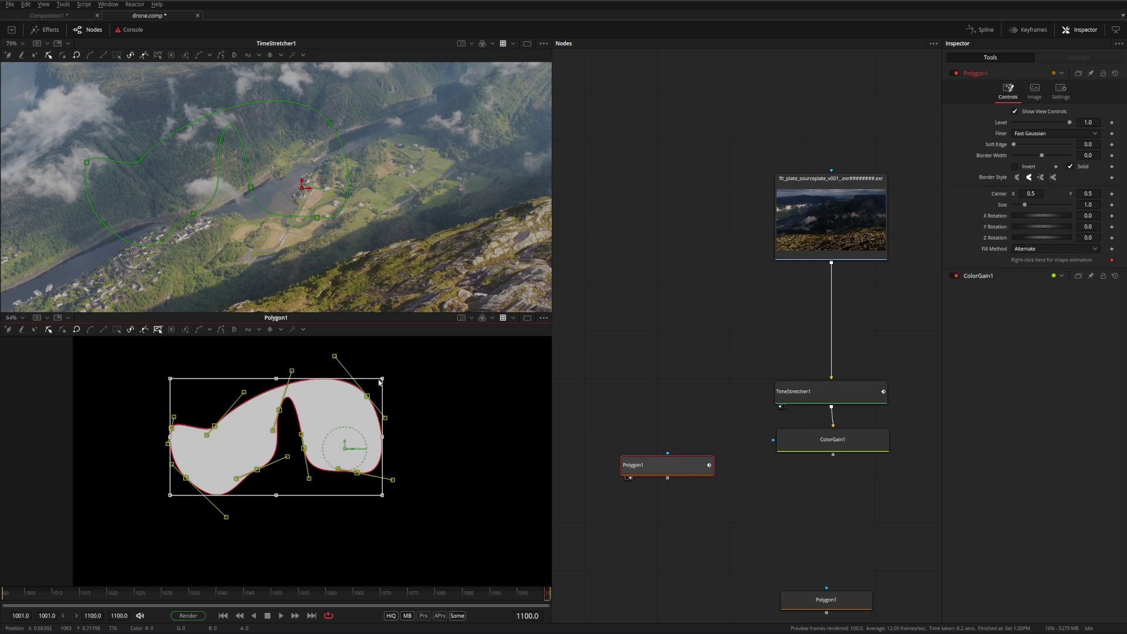
mouse_move(380, 382)
left_mouse_down()
mouse_move(273, 404)
mouse_move(383, 351)
mouse_move(430, 368)
mouse_move(419, 388)
mouse_move(367, 388)
mouse_move(376, 384)
left_mouse_up()
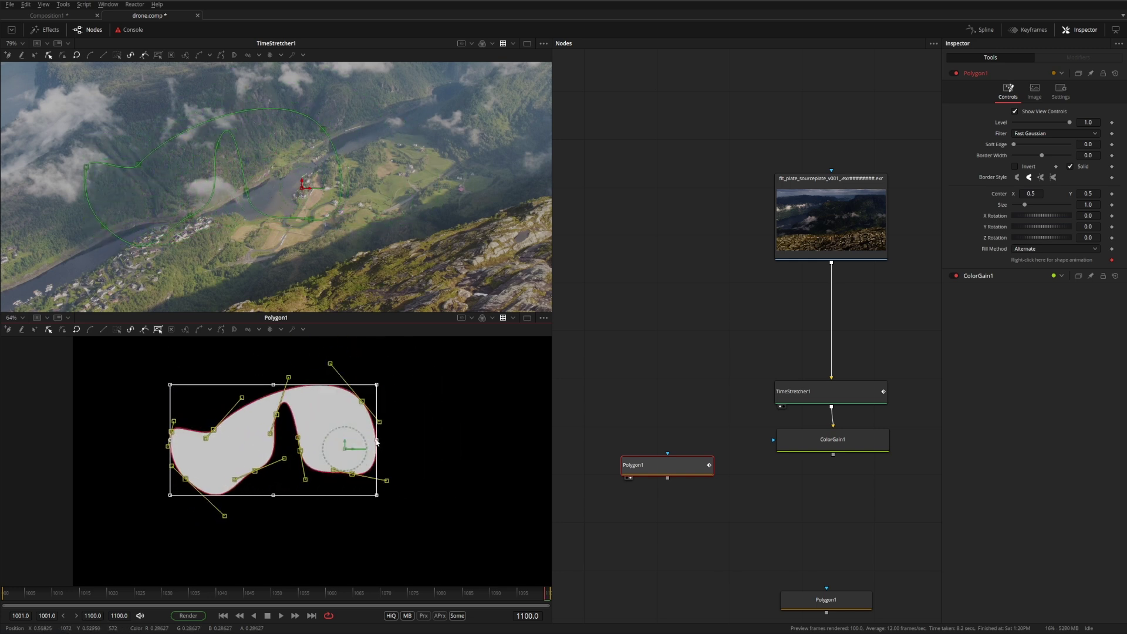
left_click_drag(377, 441, 444, 441)
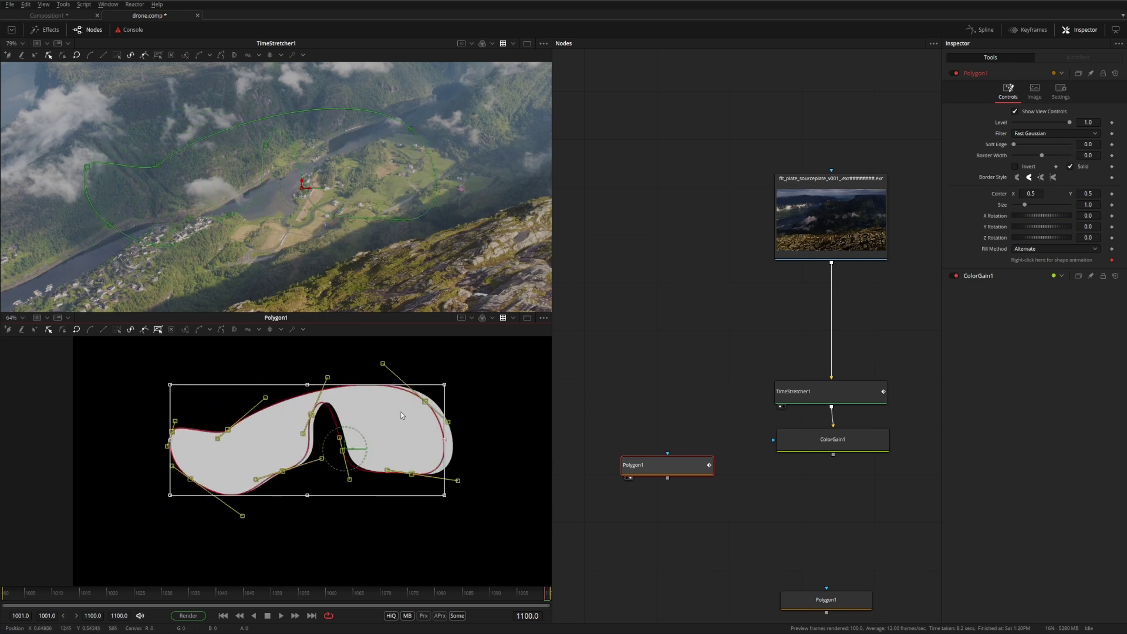
- Distort the Polygon1 mask into a folded, skewed shape by moving the edges and corners of its shape box
left_click_drag(302, 499, 312, 502)
left_click_drag(434, 500, 367, 478)
left_click_drag(380, 382, 307, 562)
left_click_drag(382, 504, 519, 386)
mouse_move(288, 421)
left_mouse_down()
mouse_move(264, 439)
mouse_move(276, 427)
left_mouse_up()
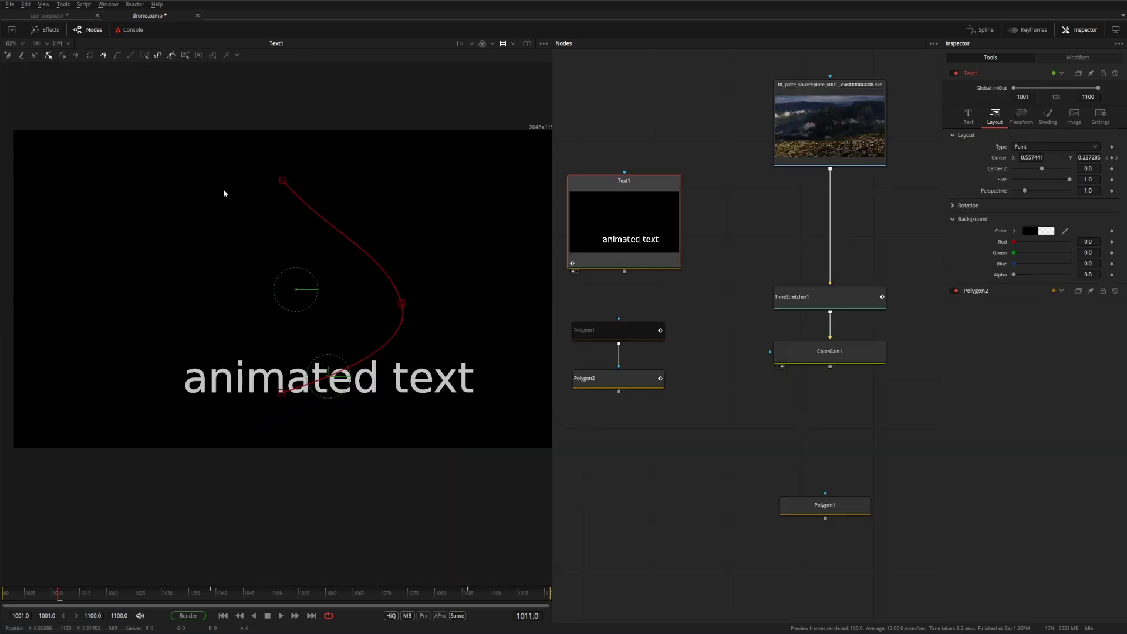
- Select all points of Text1's motion path, enable the Shape Box around them and distort the path from its upper-right corner
left_click_drag(164, 139, 436, 415)
key("t")
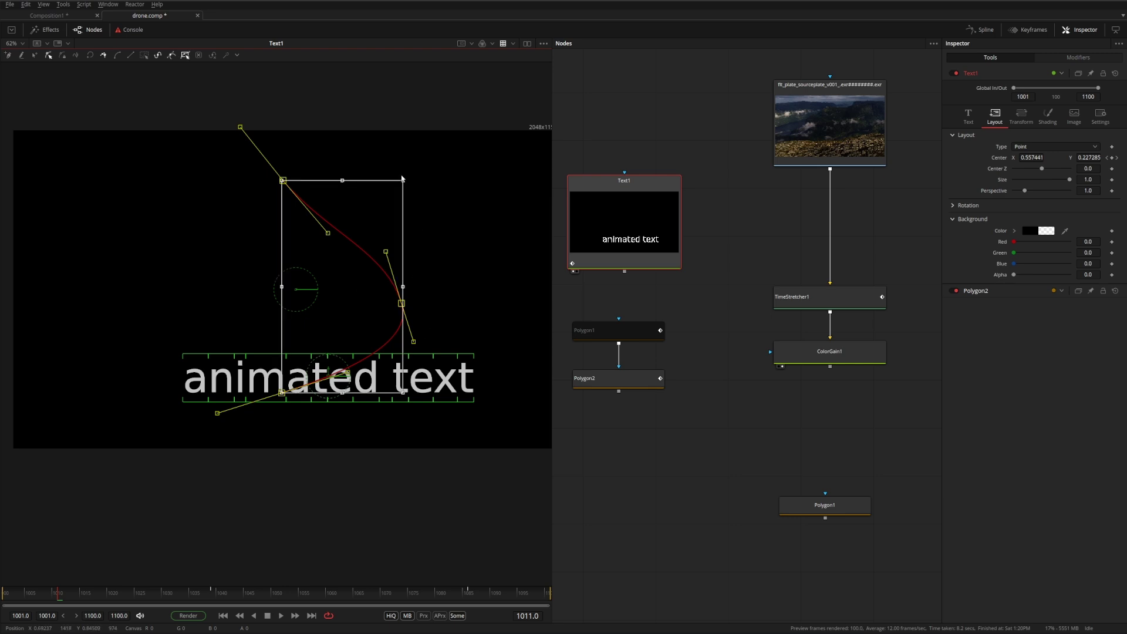
left_click_drag(402, 180, 416, 243)
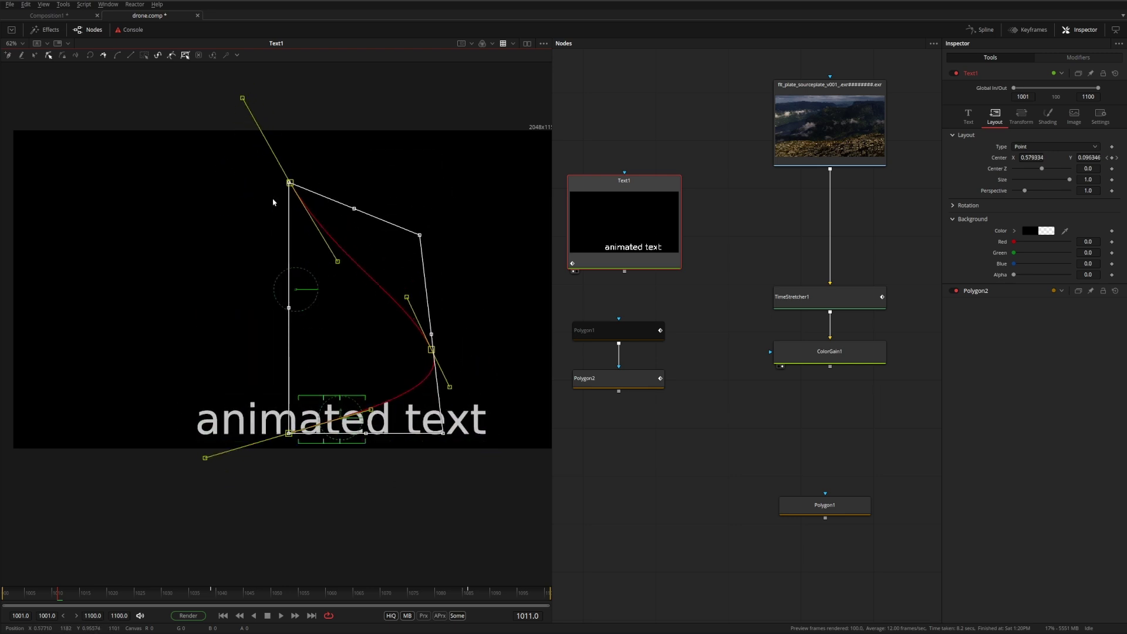
- Select all keyframes of Text1's path Displacement spline and compress them in time by narrowing their shape box from its later edge
left_click(983, 30)
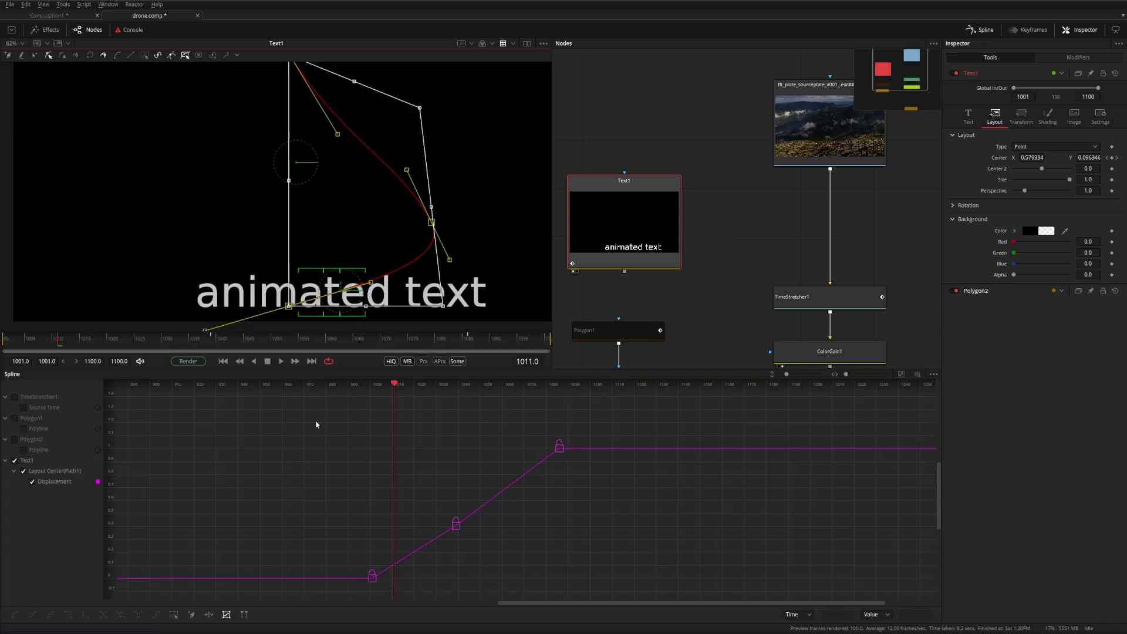
left_click_drag(299, 411, 683, 626)
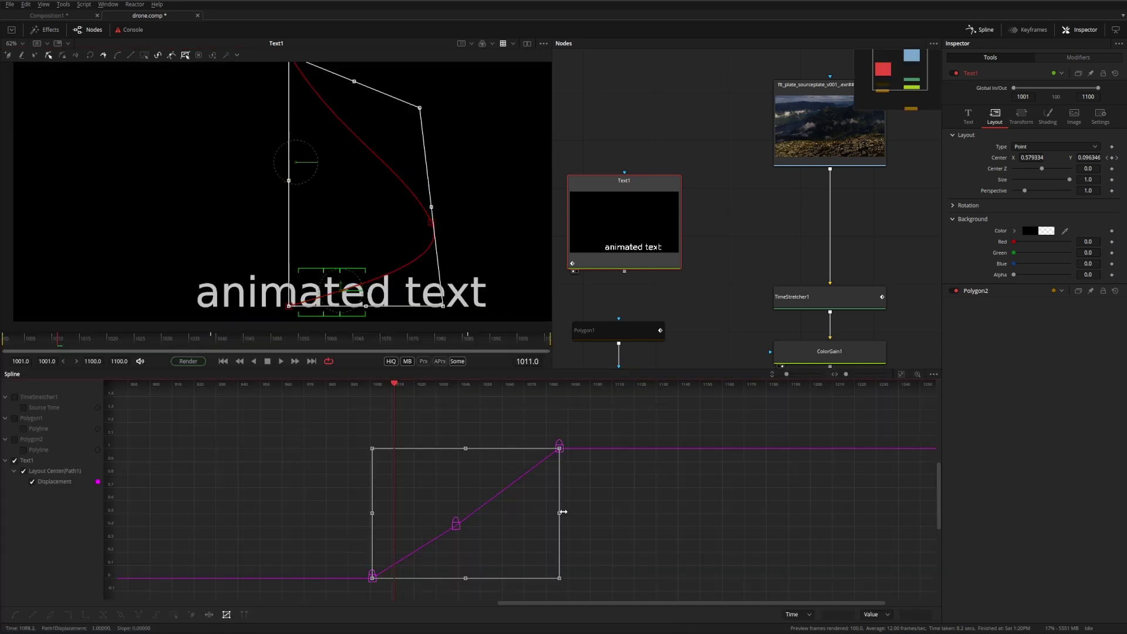
left_click_drag(554, 513, 512, 511)
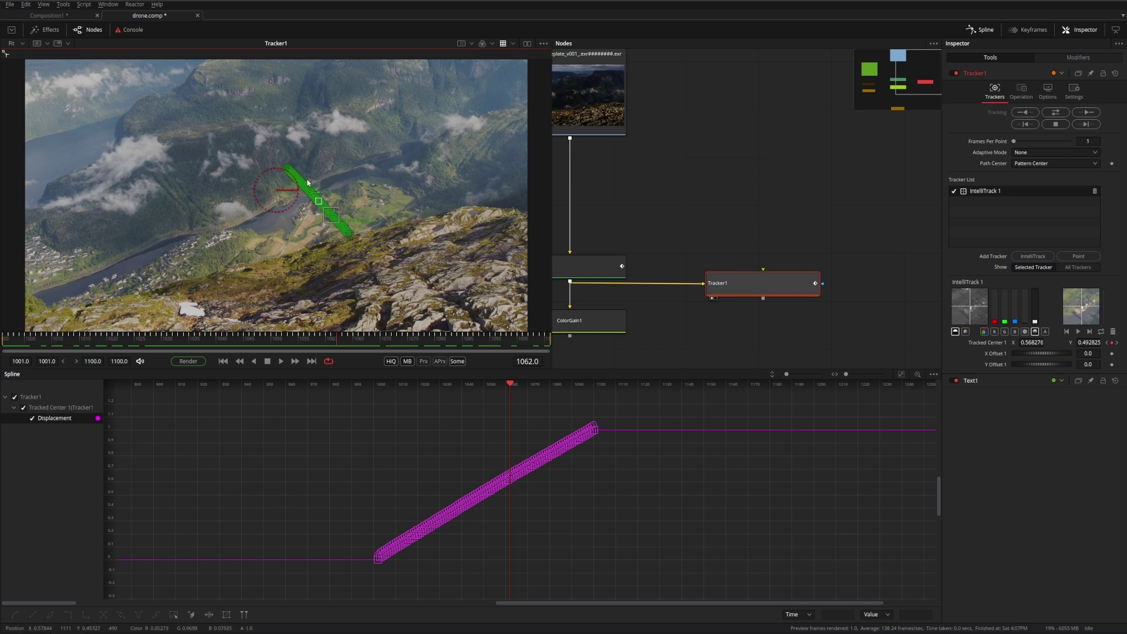
- Convert Tracker1's IntelliTrack 1 path to an XYPath and fit its X and Y curves in the spline view
right_click(320, 206)
mouse_move(402, 354)
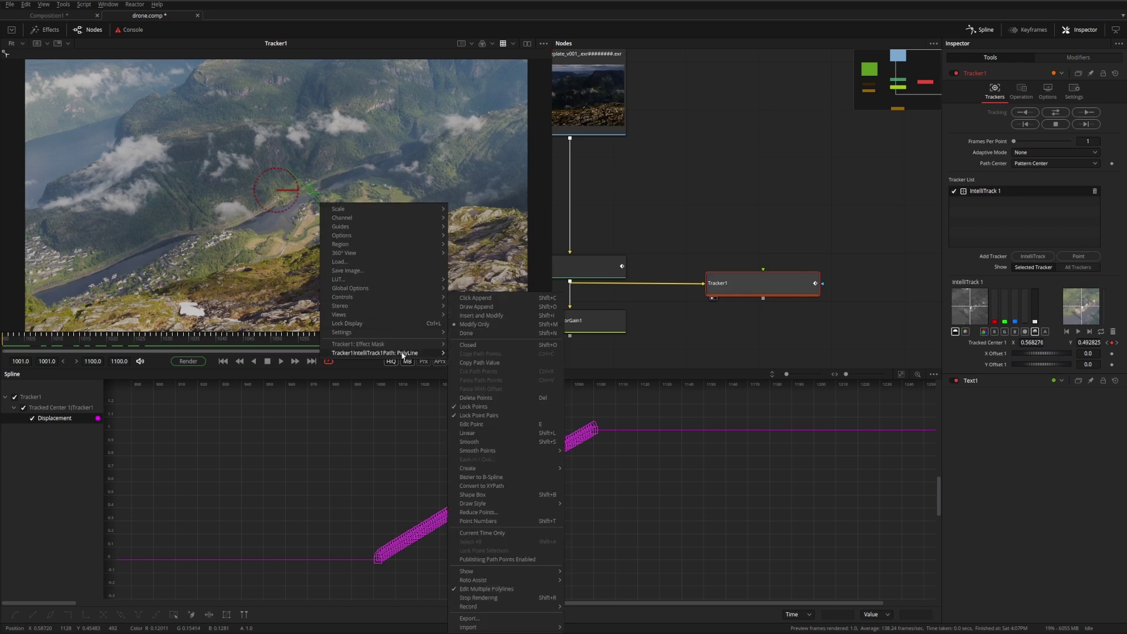
left_click(494, 490)
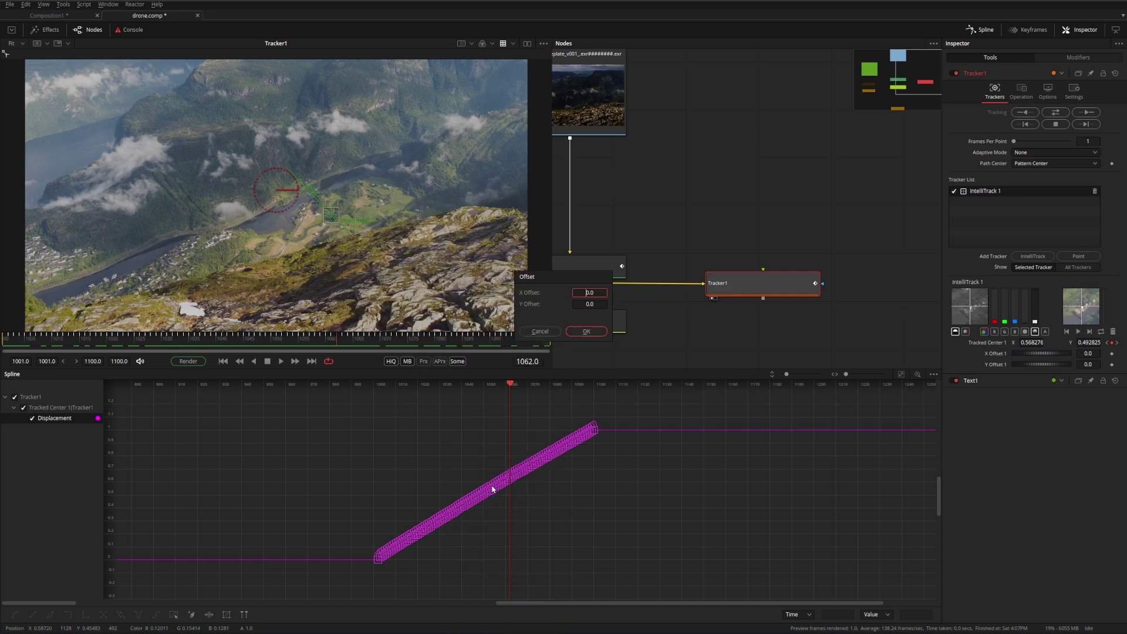
key("ctrl+f")
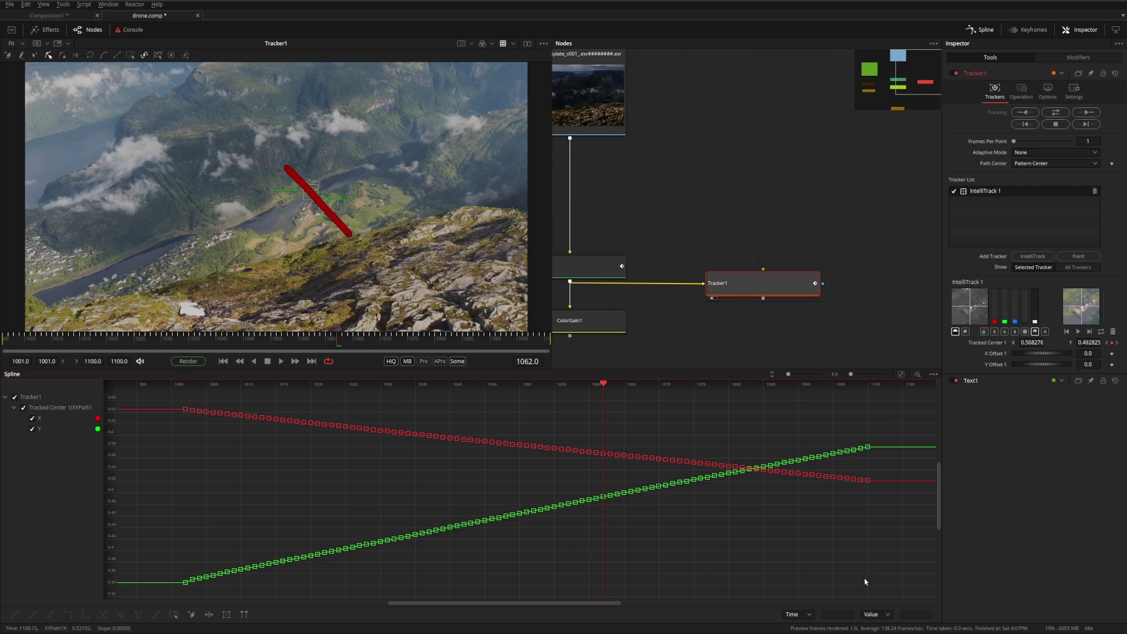
- Select all keyframes of the tracker's X and Y splines and start the Reduce Points command on them
left_click_drag(912, 598, 247, 407)
right_click(283, 423)
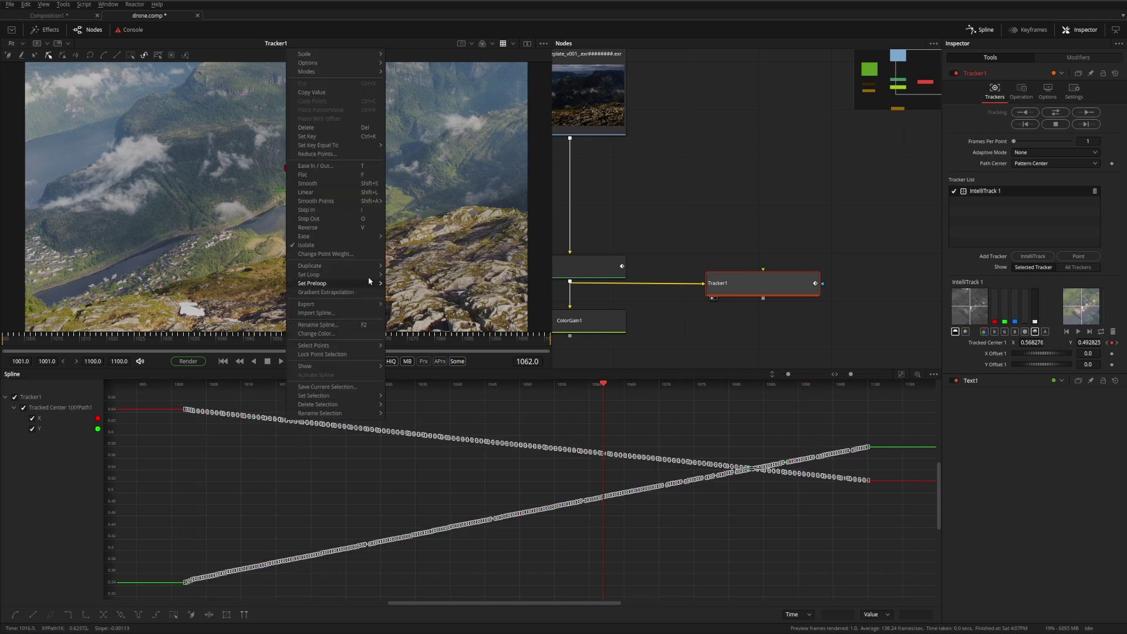
left_click(325, 153)
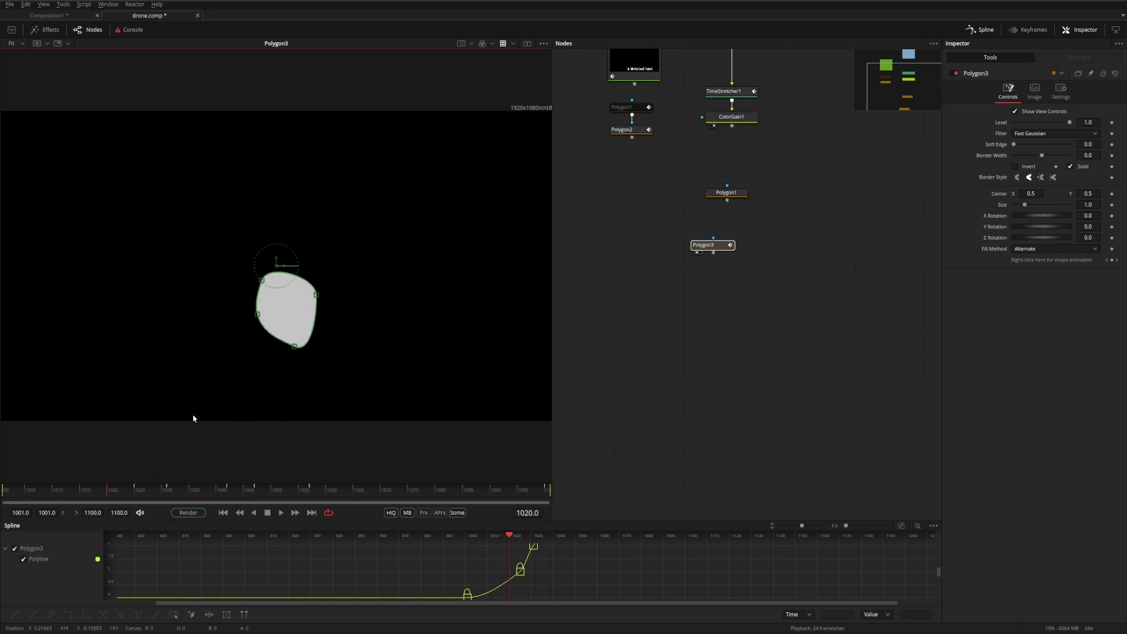
- Enable Onion skin for the Polygon3 polyline and scrub toward earlier frames to view its animated shapes
right_click(317, 297)
mouse_move(371, 447)
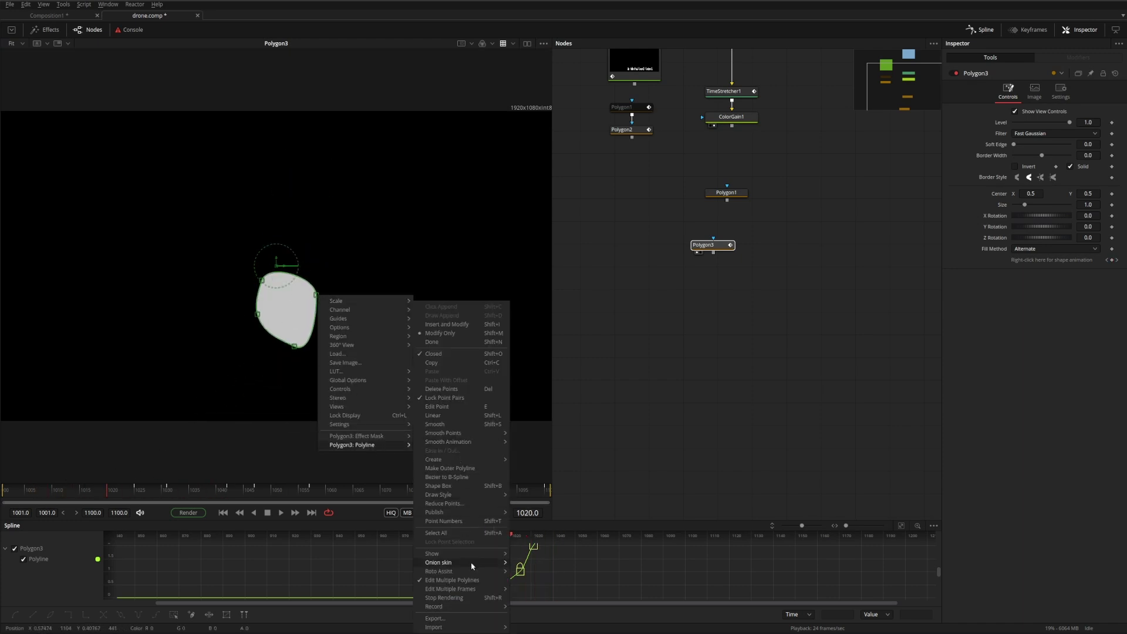
mouse_move(463, 563)
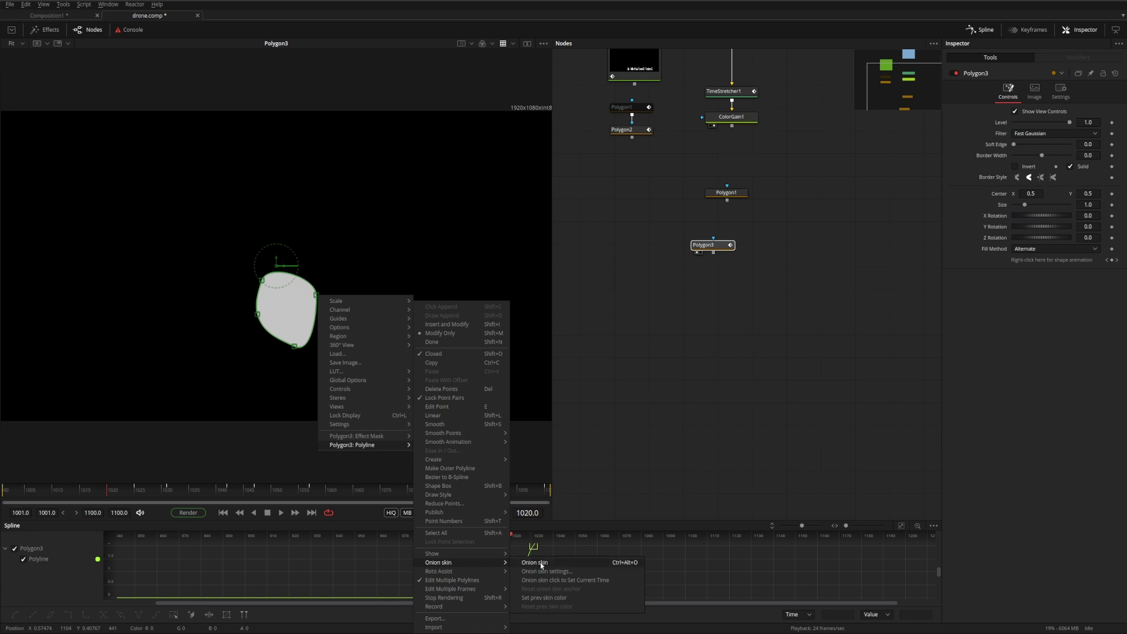
left_click(541, 564)
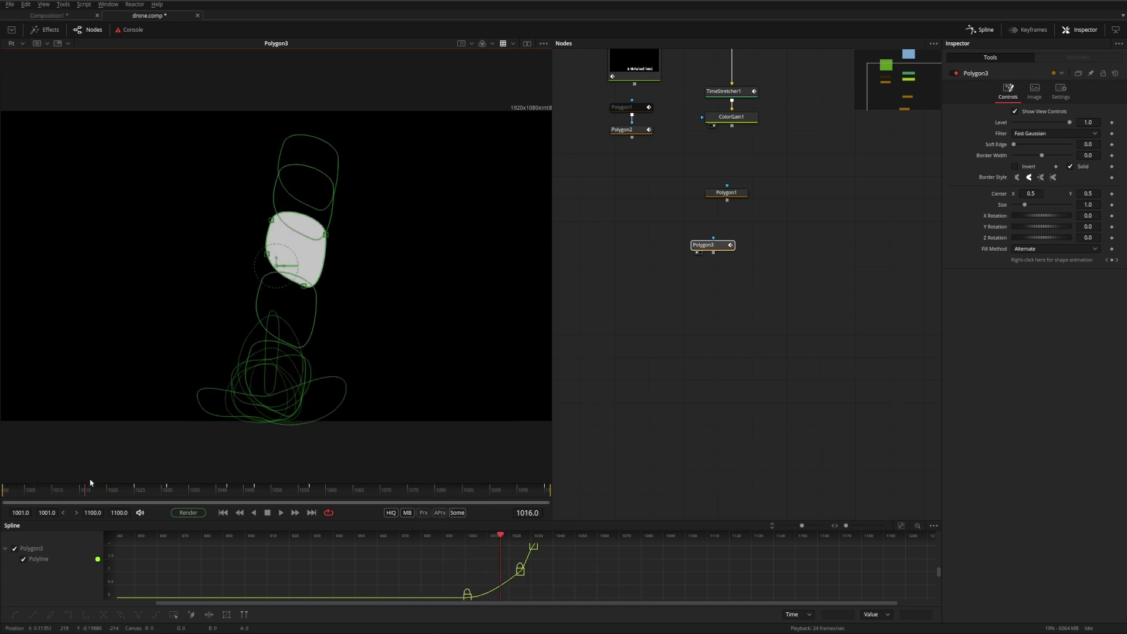
left_click_drag(91, 482, 49, 468)
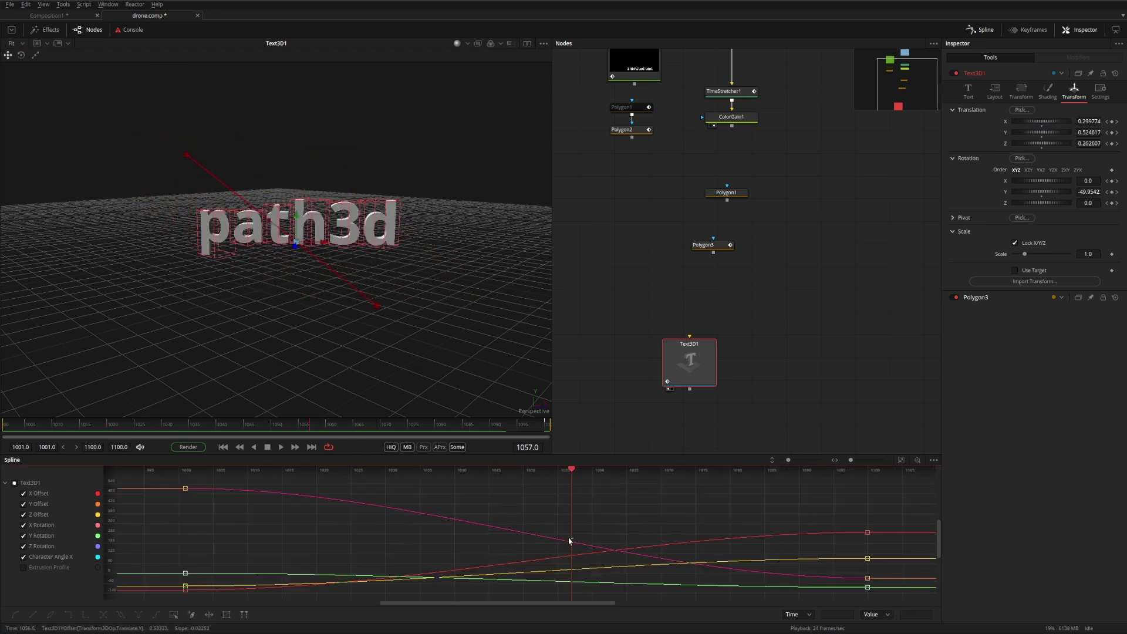
- Bend Text3D1's motion path by repositioning the text in the 3D view at frame 1056, about frame 1031 and frame 1080
key("Left")
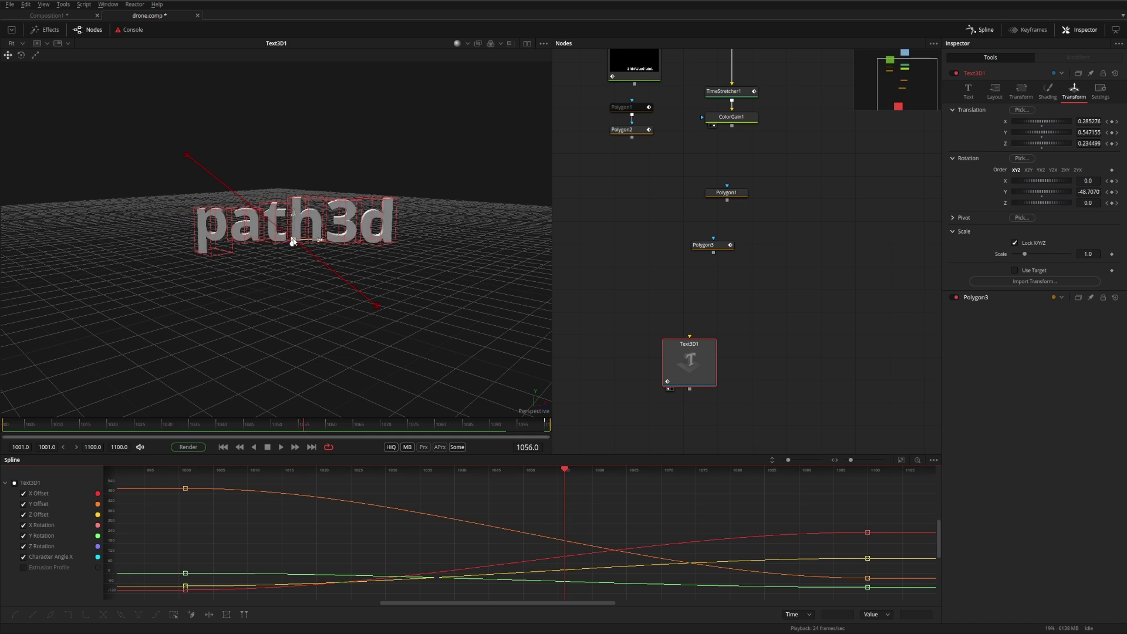
left_click_drag(292, 241, 382, 146)
left_click_drag(266, 430, 169, 432)
left_click_drag(274, 136, 274, 213)
key("space")
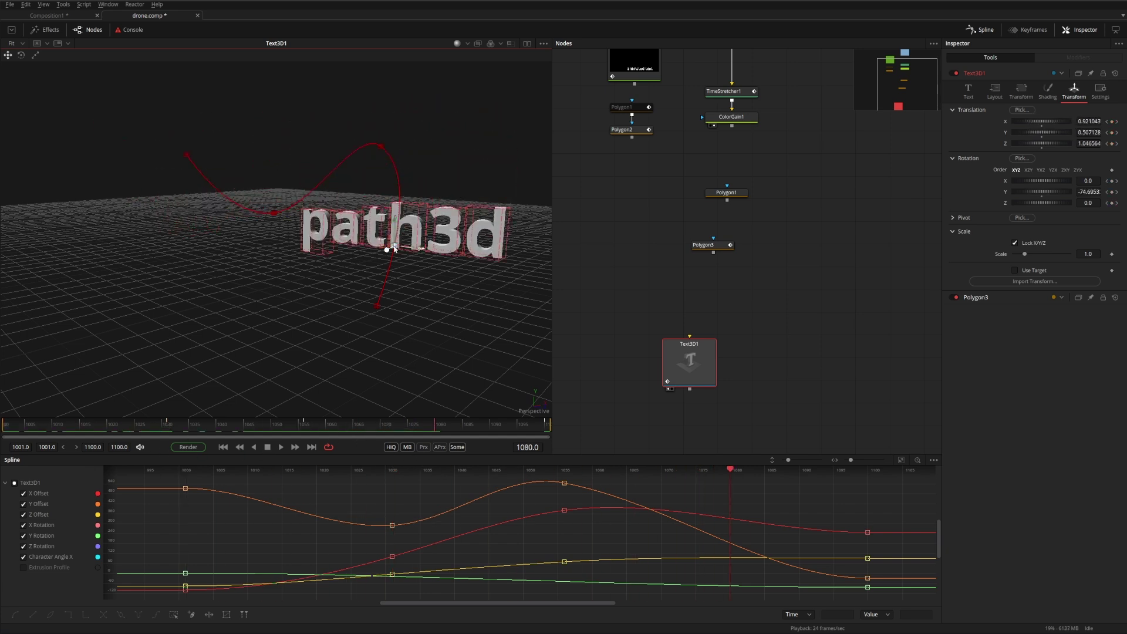
left_click_drag(394, 249, 458, 243)
left_click_drag(481, 186, 260, 206)
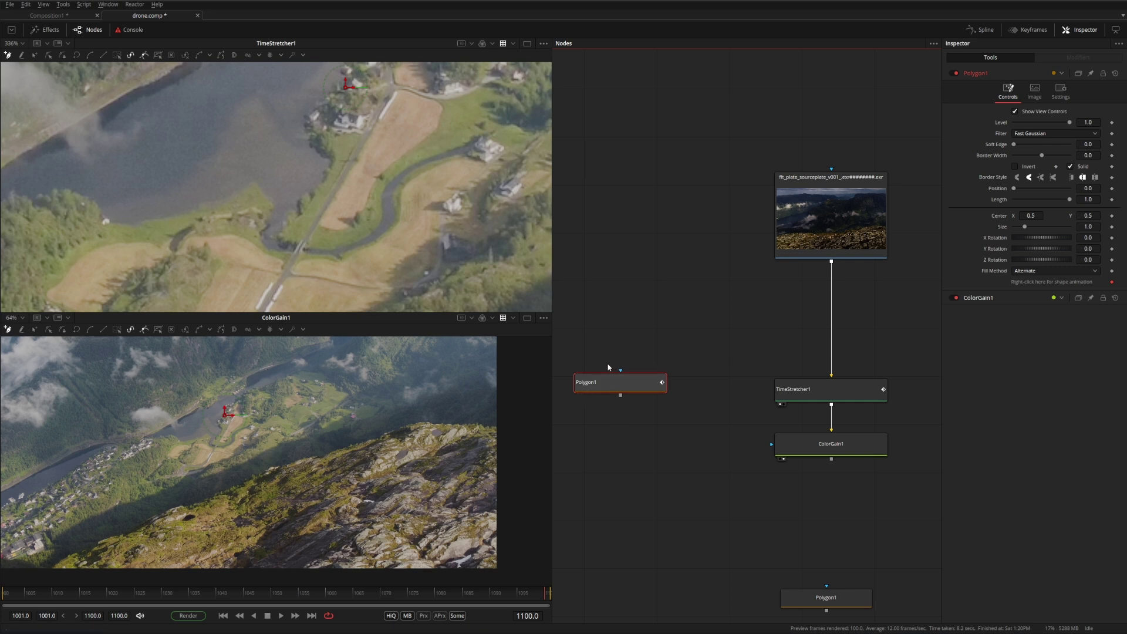
- Enable Roto Assist for the empty Polygon1 polyline over the TimeStretcher1 footage
right_click(321, 227)
mouse_move(356, 373)
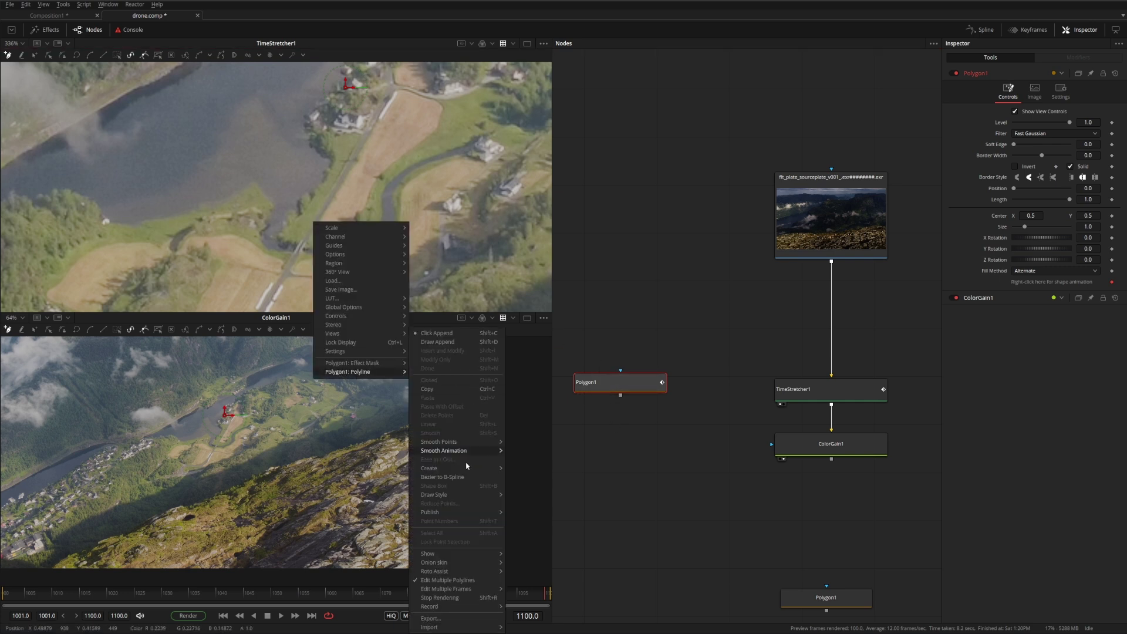
mouse_move(464, 571)
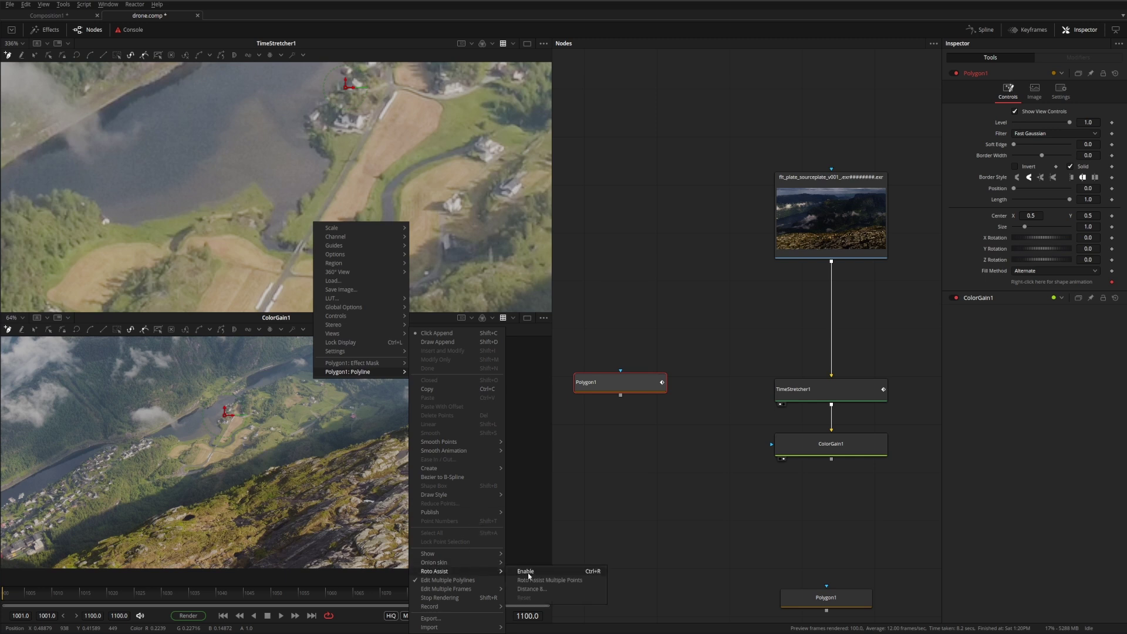
left_click(578, 572)
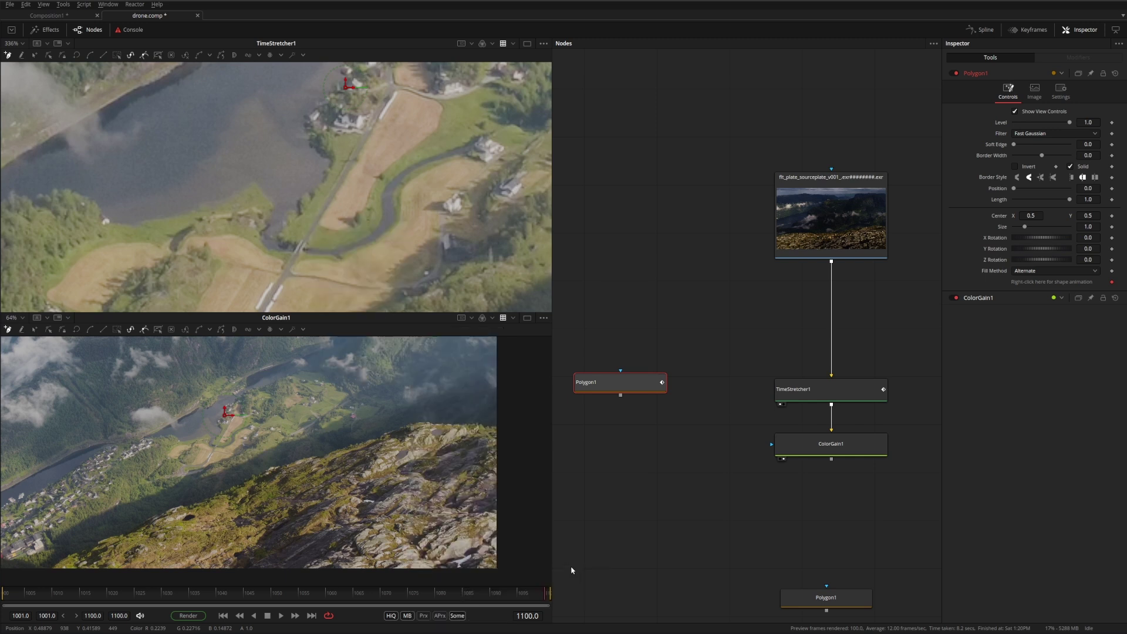
- Trace the long field between the road and the river with a closed Polygon1 mask and adjust its points to the field's edges
left_click(319, 221)
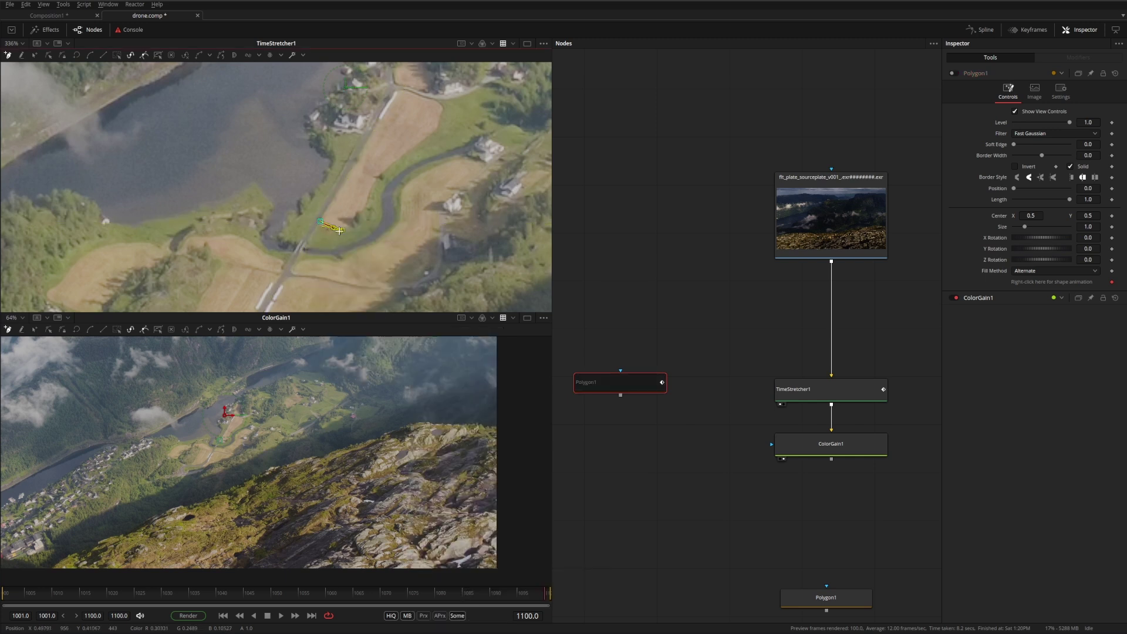
left_click(368, 205)
left_click(395, 163)
left_click(440, 126)
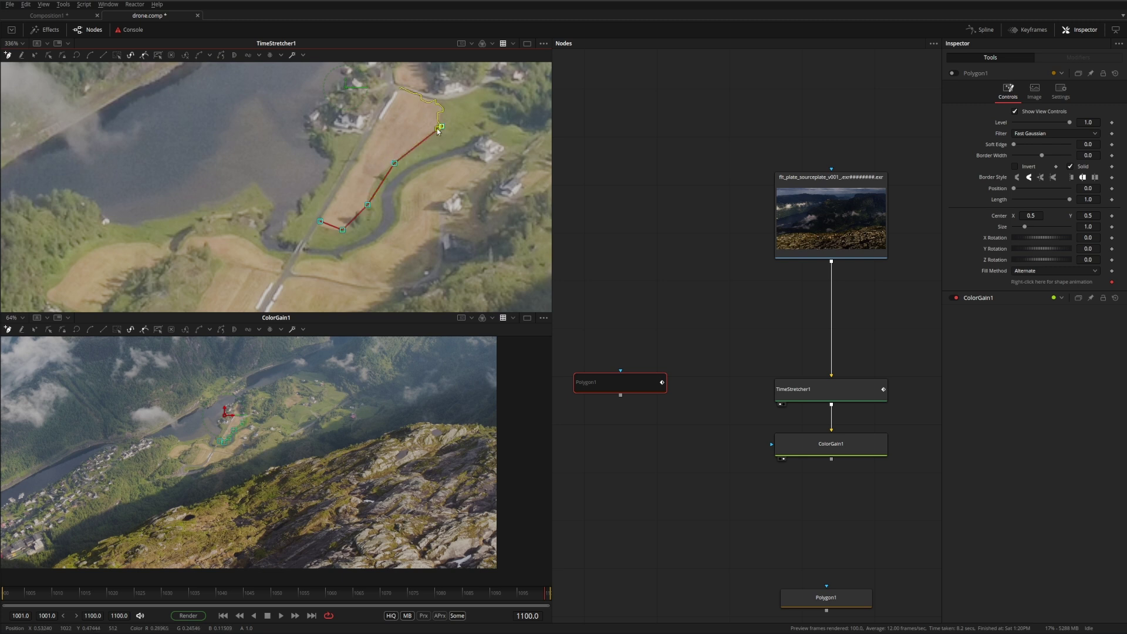
left_click(446, 87)
left_click(392, 92)
left_click(371, 134)
left_click(360, 154)
left_click(319, 221)
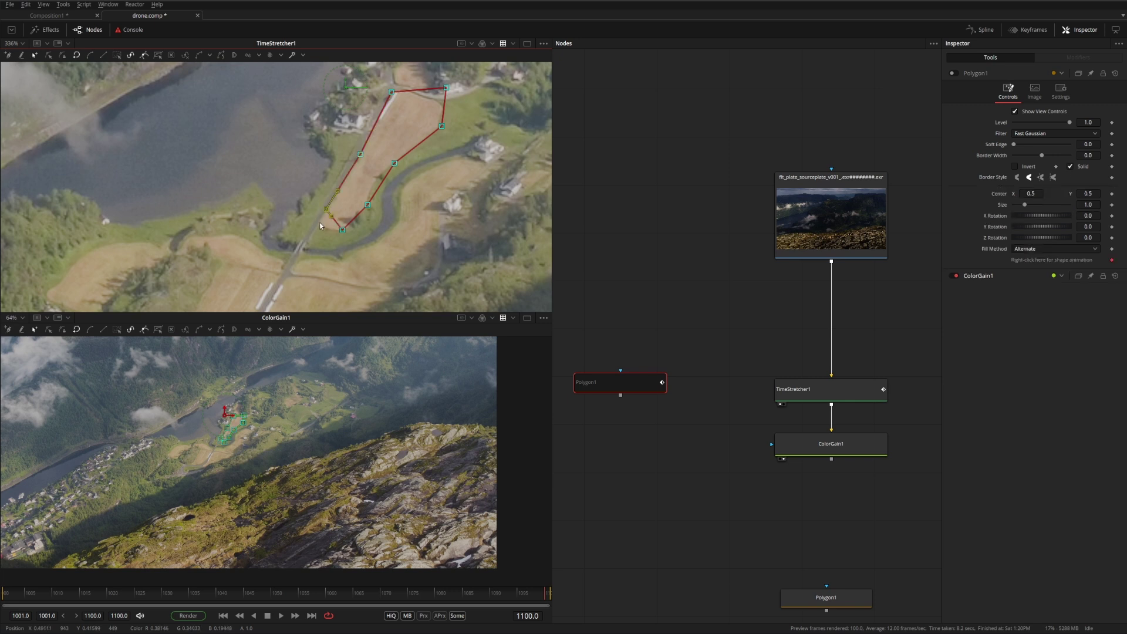
left_click_drag(325, 209, 315, 230)
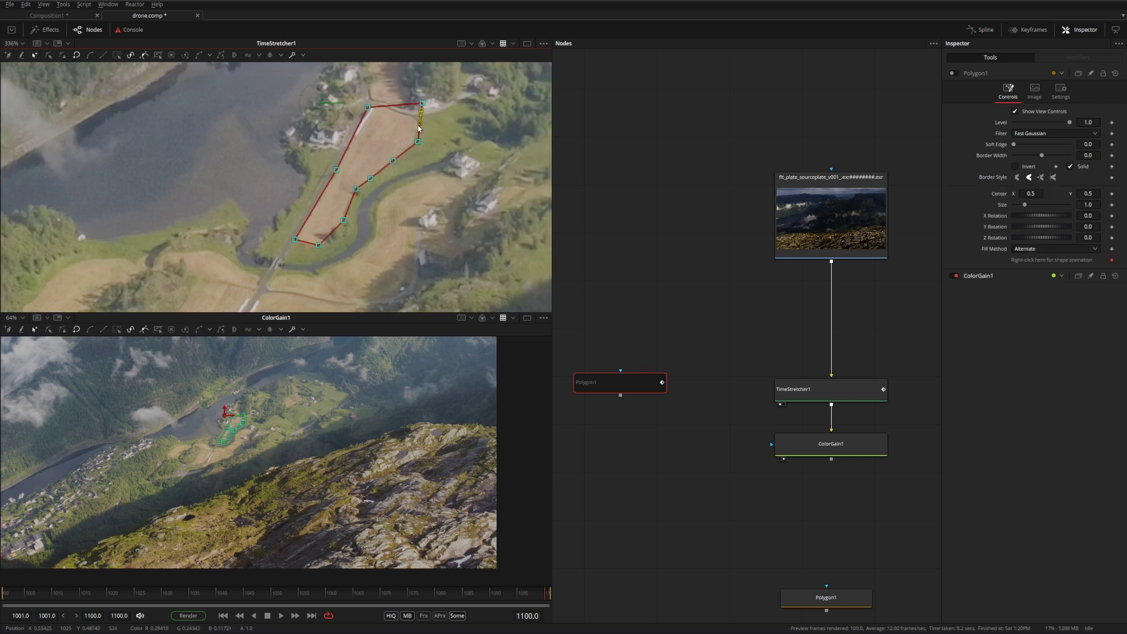
left_click_drag(404, 104, 418, 108)
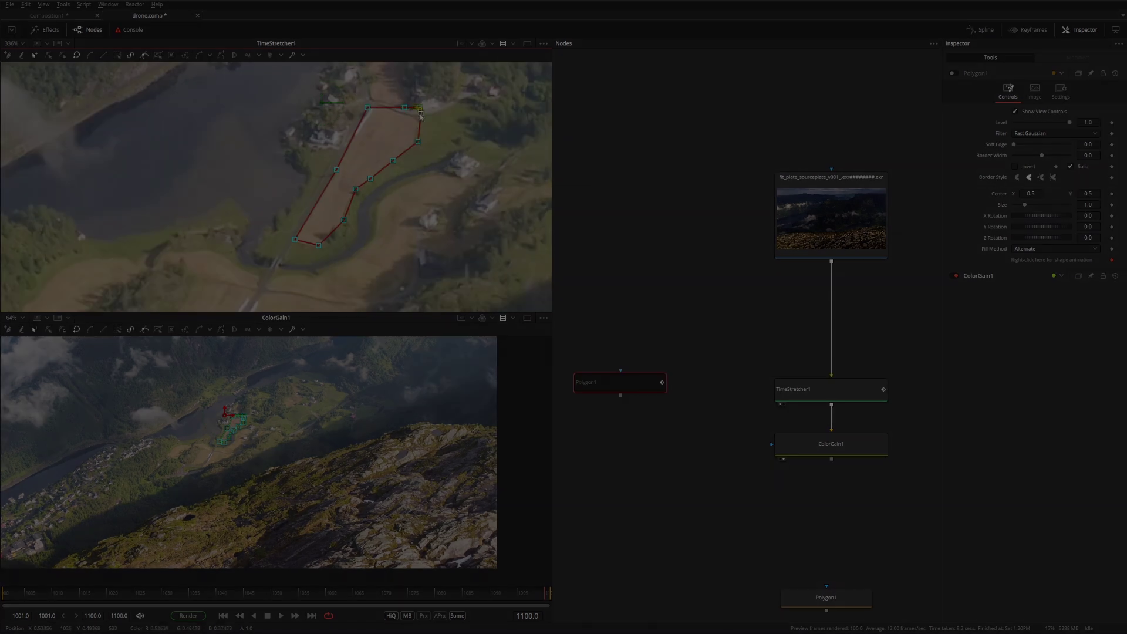